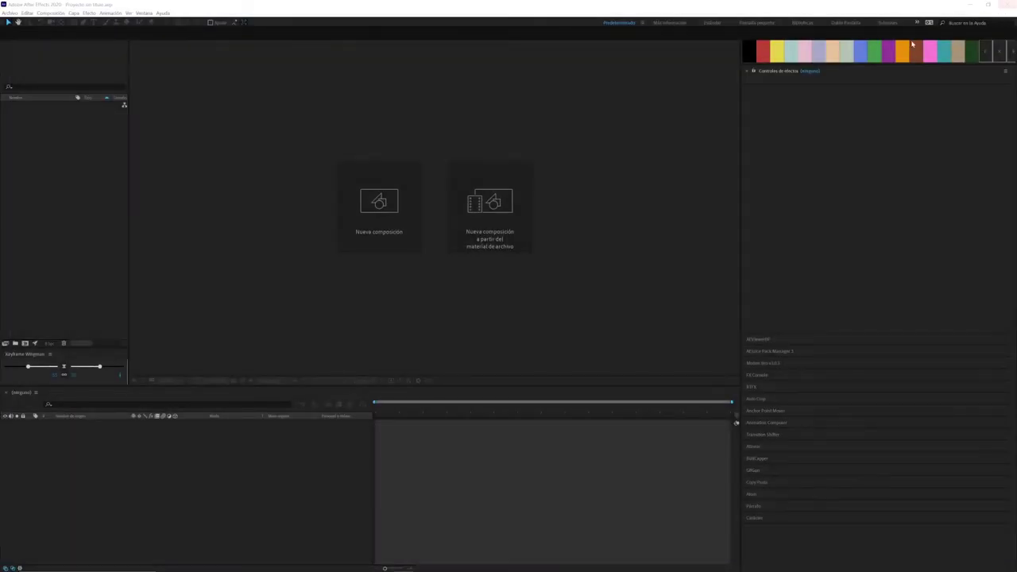
Bring Photoshop forward from the taskbar and close it, leaving only After Effects running.
{"action": "mouse_move", "coordinate": [465, 570]}
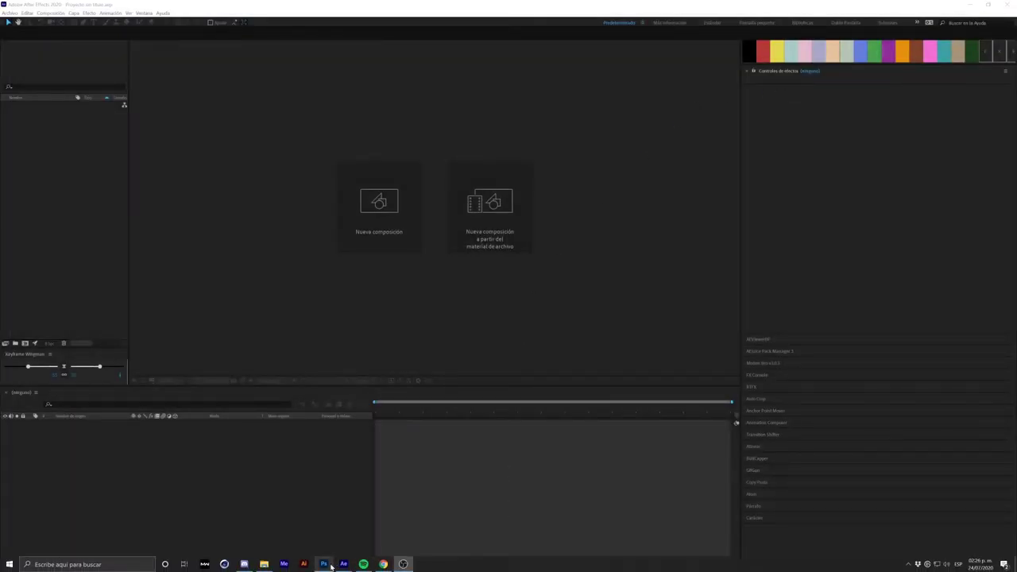
{"action": "left_click", "coordinate": [331, 566]}
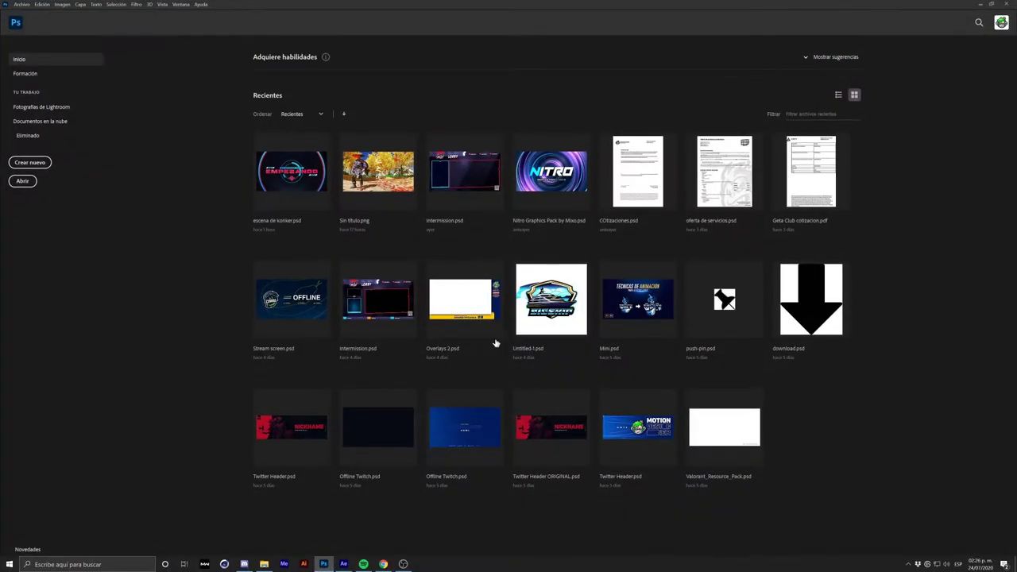
{"action": "left_click", "coordinate": [1011, 4]}
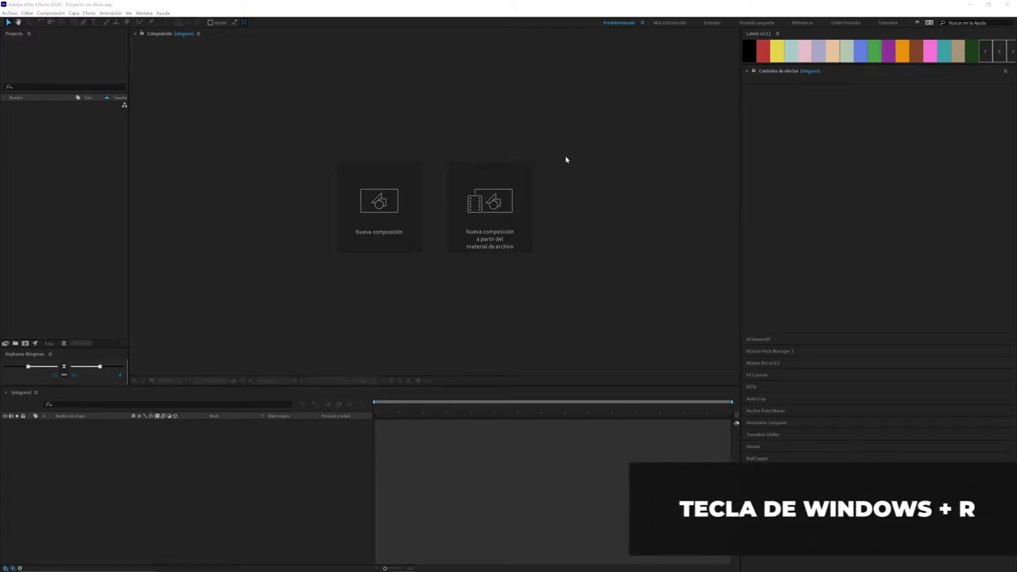
Enter %temp% in the Windows Run box and run it to open the Temp folder.
{"action": "key", "text": "super+r"}
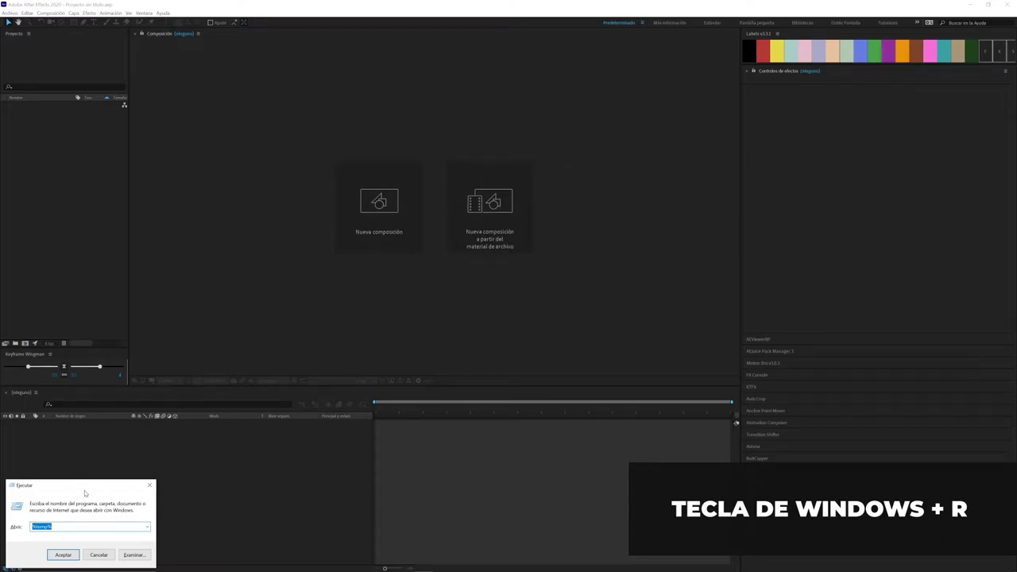
{"action": "mouse_move", "coordinate": [88, 484]}
{"action": "left_mouse_down"}
{"action": "mouse_move", "coordinate": [296, 278]}
{"action": "mouse_move", "coordinate": [443, 207]}
{"action": "left_mouse_up"}
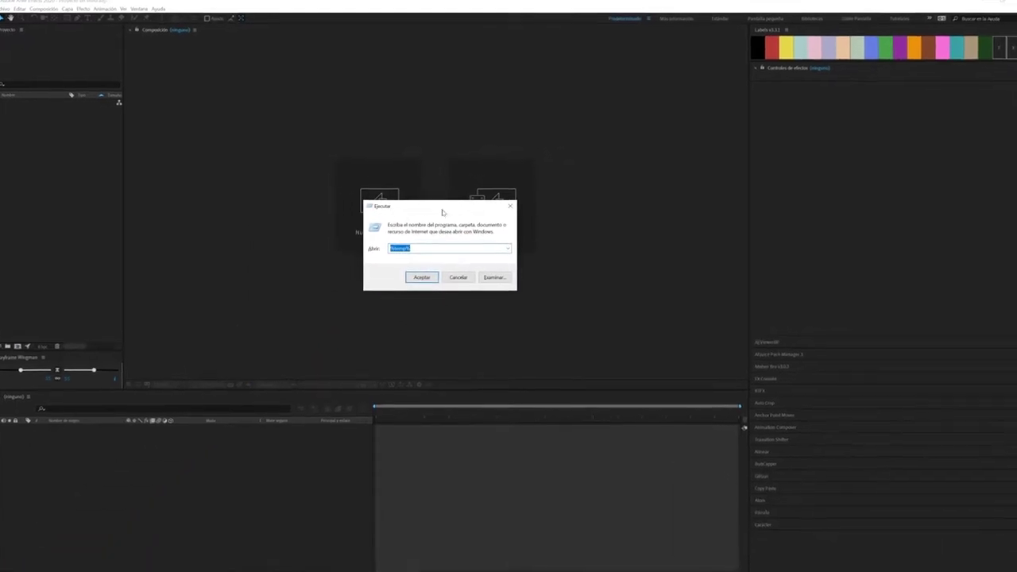
{"action": "type", "text": "%temp%"}
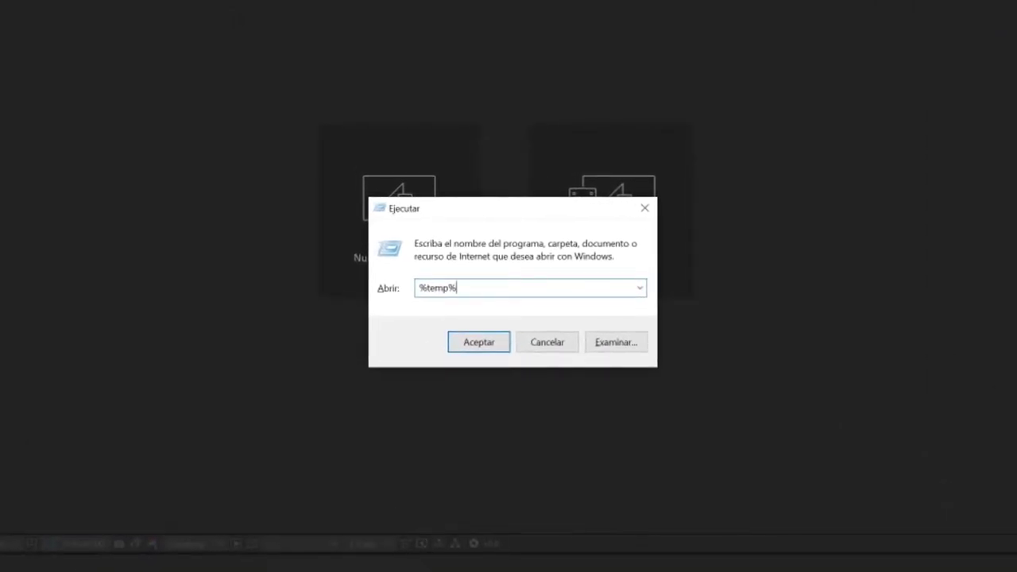
{"action": "key", "text": "shift+Left"}
{"action": "key", "text": "shift+Left"}
{"action": "key", "text": "shift+Left"}
{"action": "key", "text": "Right"}
{"action": "key", "text": "shift+Home"}
{"action": "key", "text": "Right"}
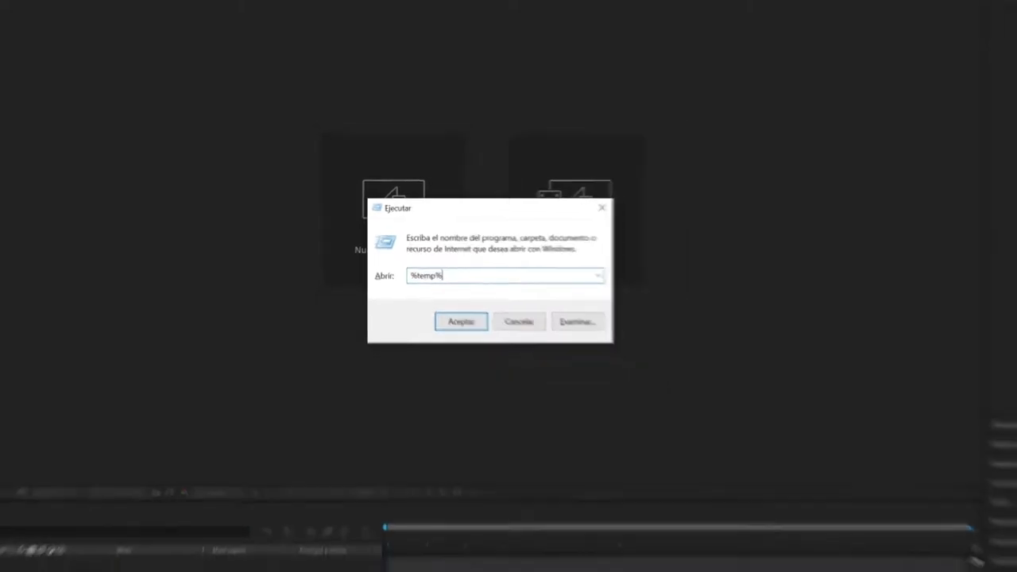
{"action": "key", "text": "ctrl+a"}
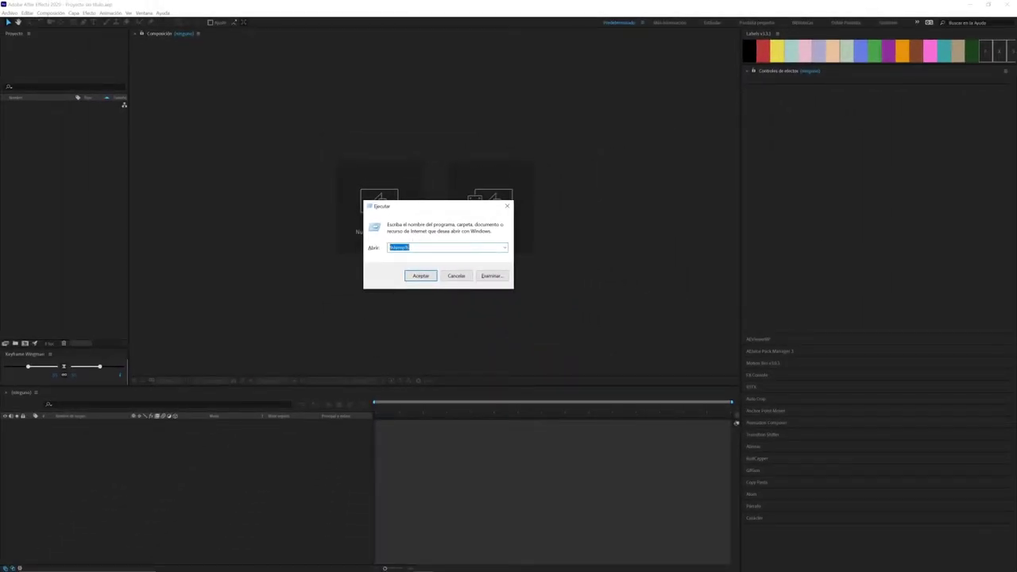
{"action": "left_click", "coordinate": [410, 247]}
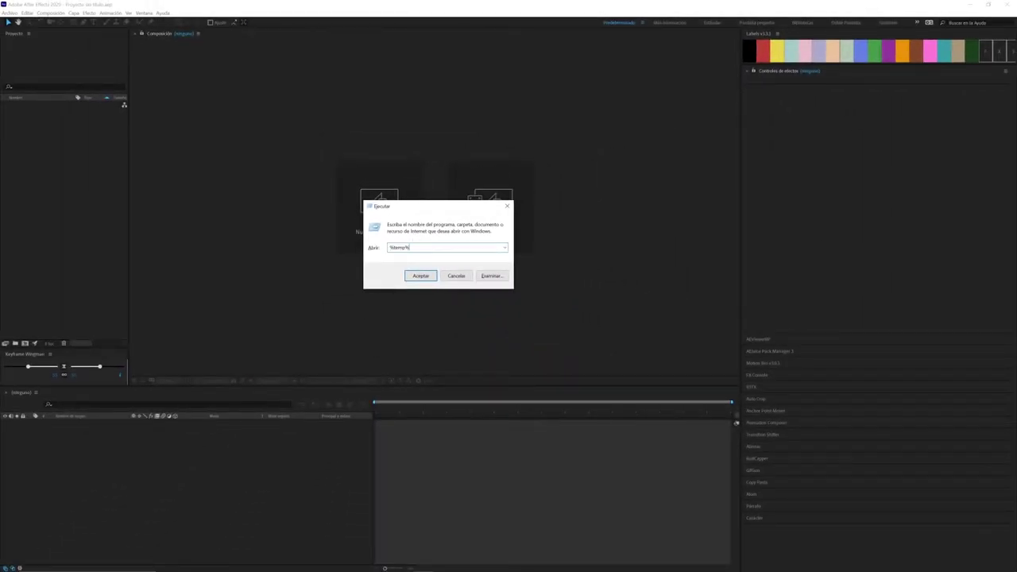
{"action": "left_click", "coordinate": [421, 277]}
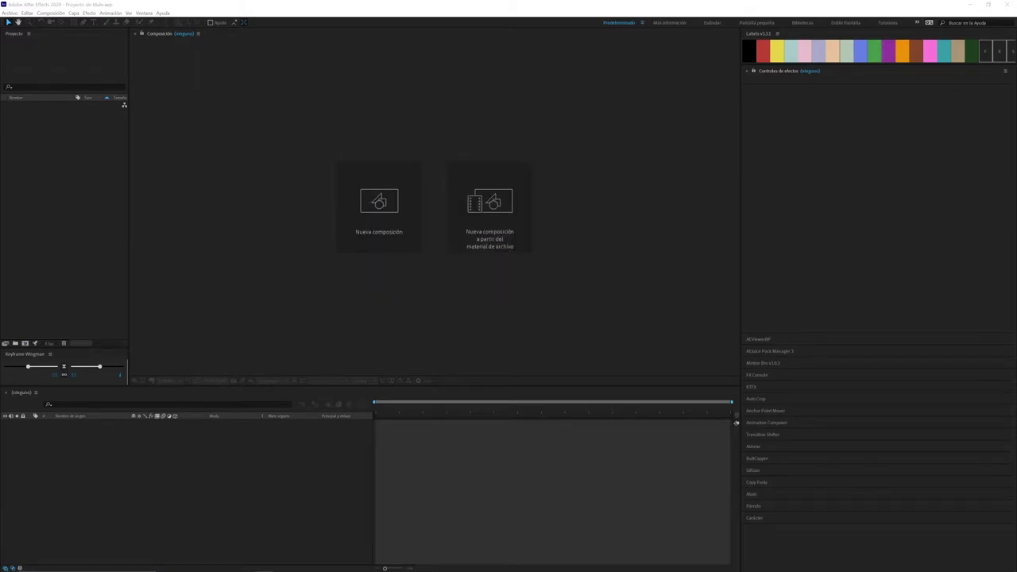
Enlarge the Temp window, select all 775 items and permanently delete them with Shift+Delete.
{"action": "left_click_drag", "start_coordinate": [448, 141], "coordinate": [358, 83]}
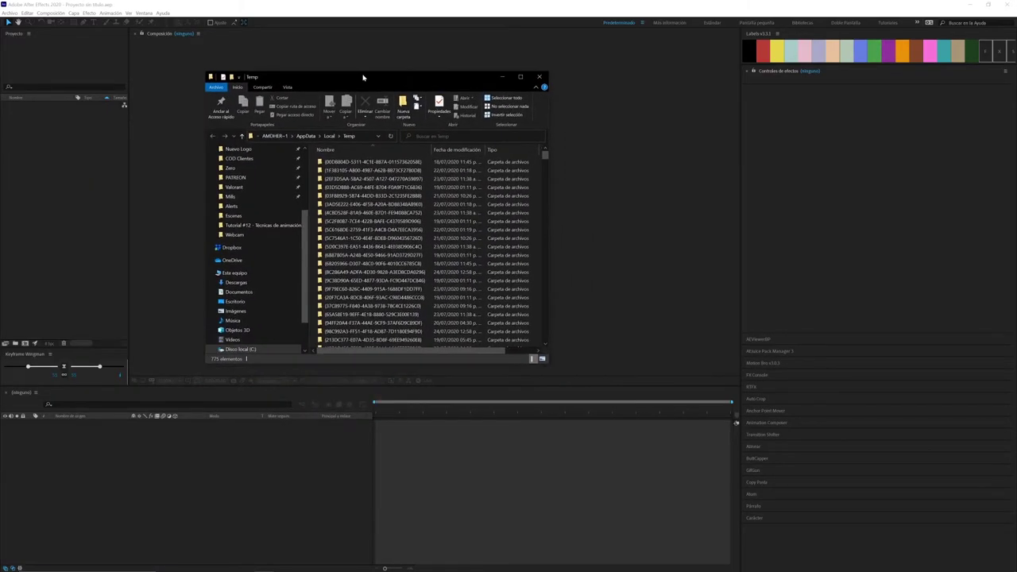
{"action": "left_click_drag", "start_coordinate": [548, 364], "coordinate": [807, 506]}
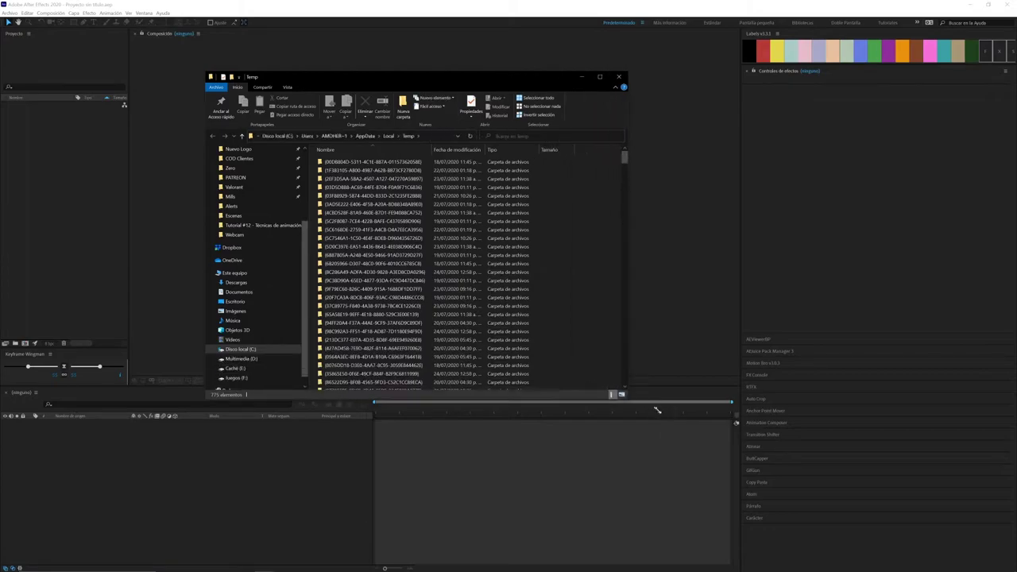
{"action": "scroll", "coordinate": [522, 314], "scroll_direction": "down", "scroll_amount": 10}
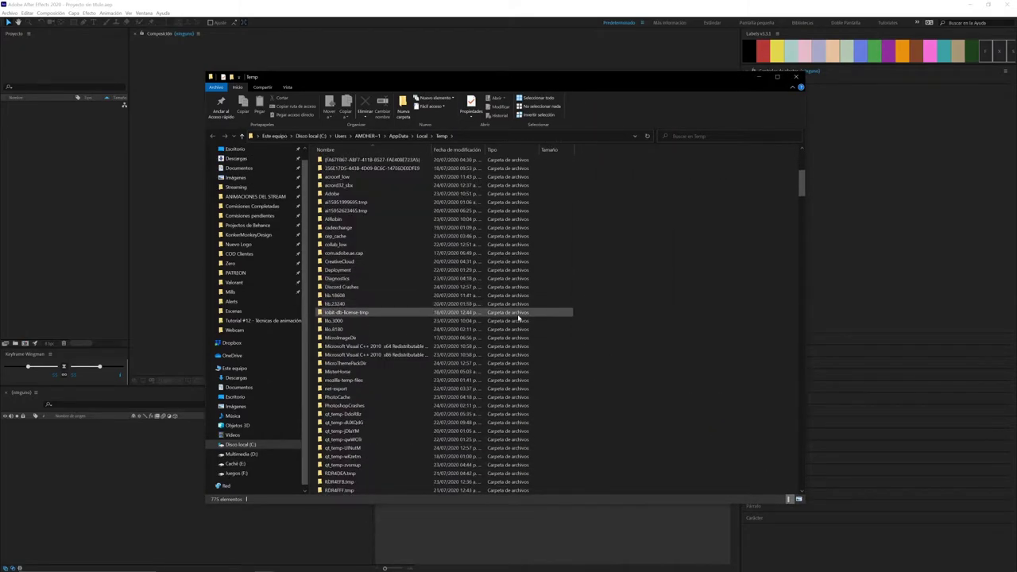
{"action": "scroll", "coordinate": [522, 316], "scroll_direction": "down", "scroll_amount": 10}
{"action": "scroll", "coordinate": [524, 318], "scroll_direction": "down", "scroll_amount": 10}
{"action": "scroll", "coordinate": [524, 318], "scroll_direction": "down", "scroll_amount": 10}
{"action": "scroll", "coordinate": [524, 319], "scroll_direction": "down", "scroll_amount": 10}
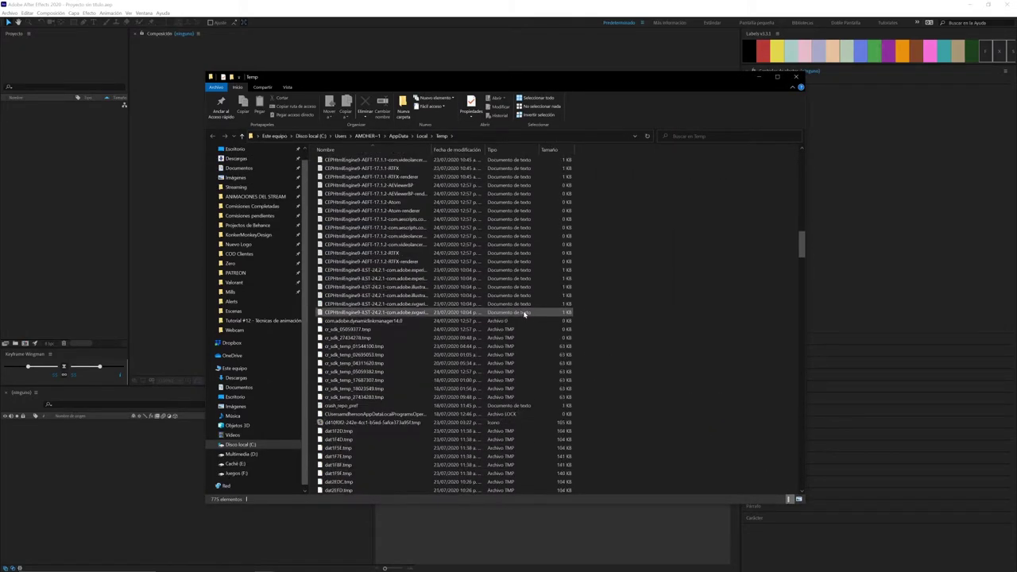
{"action": "scroll", "coordinate": [524, 318], "scroll_direction": "down", "scroll_amount": 10}
{"action": "scroll", "coordinate": [523, 320], "scroll_direction": "down", "scroll_amount": 10}
{"action": "scroll", "coordinate": [524, 319], "scroll_direction": "down", "scroll_amount": 10}
{"action": "scroll", "coordinate": [528, 320], "scroll_direction": "down", "scroll_amount": 10}
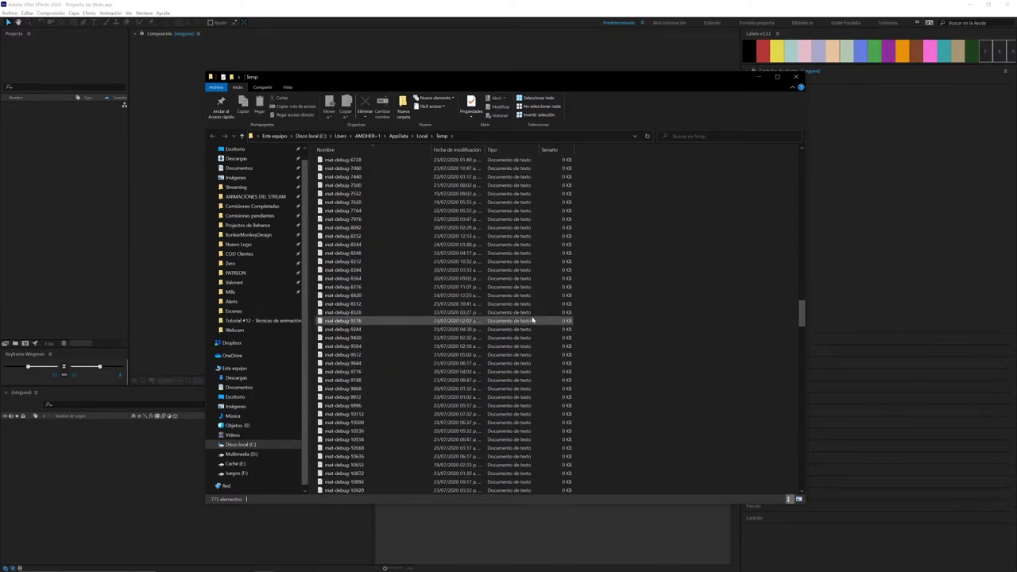
{"action": "mouse_move", "coordinate": [802, 321]}
{"action": "left_mouse_down"}
{"action": "mouse_move", "coordinate": [797, 499]}
{"action": "mouse_move", "coordinate": [785, 159]}
{"action": "left_mouse_up"}
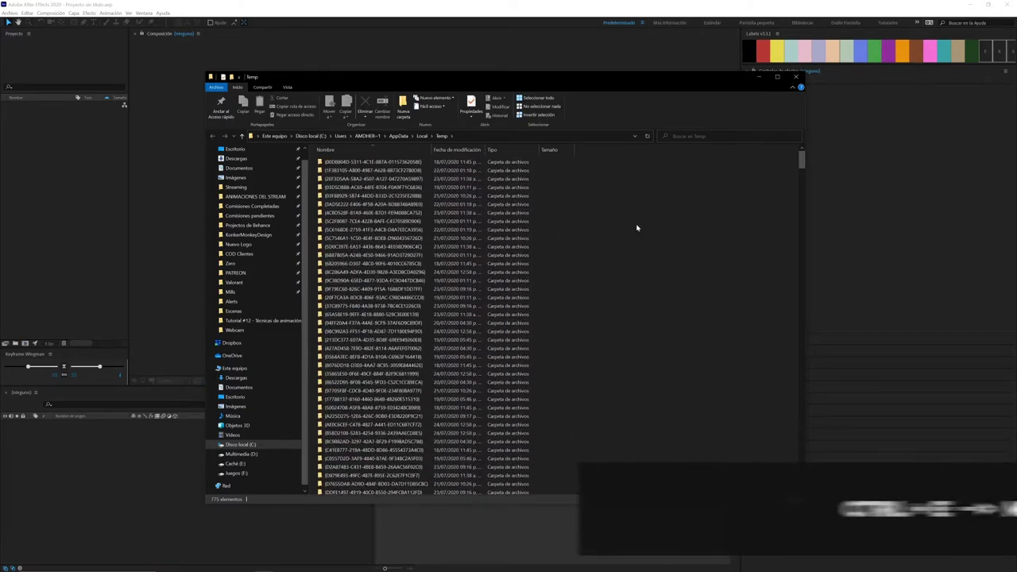
{"action": "key", "text": "ctrl+e"}
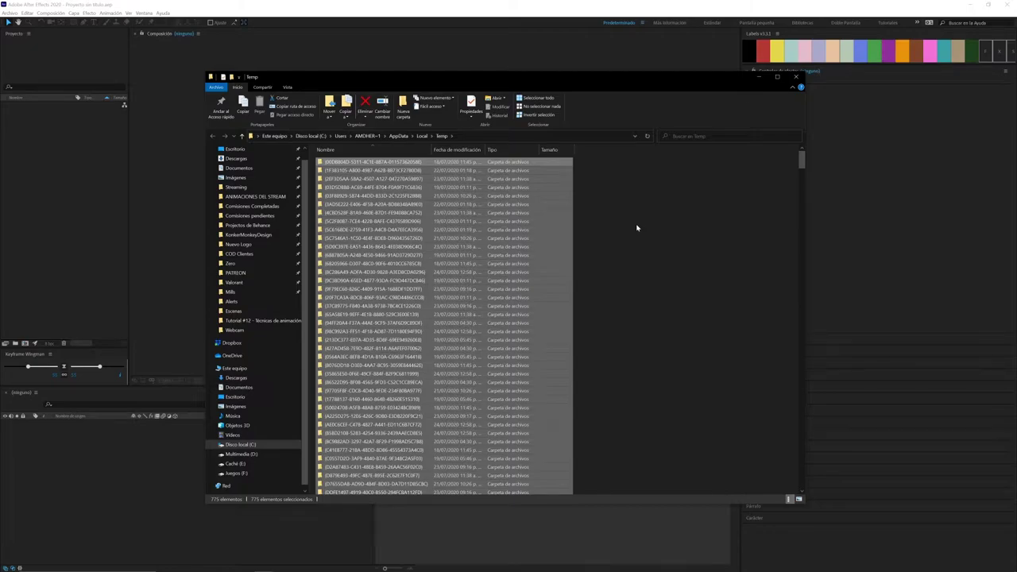
{"action": "key", "text": "shift+Delete"}
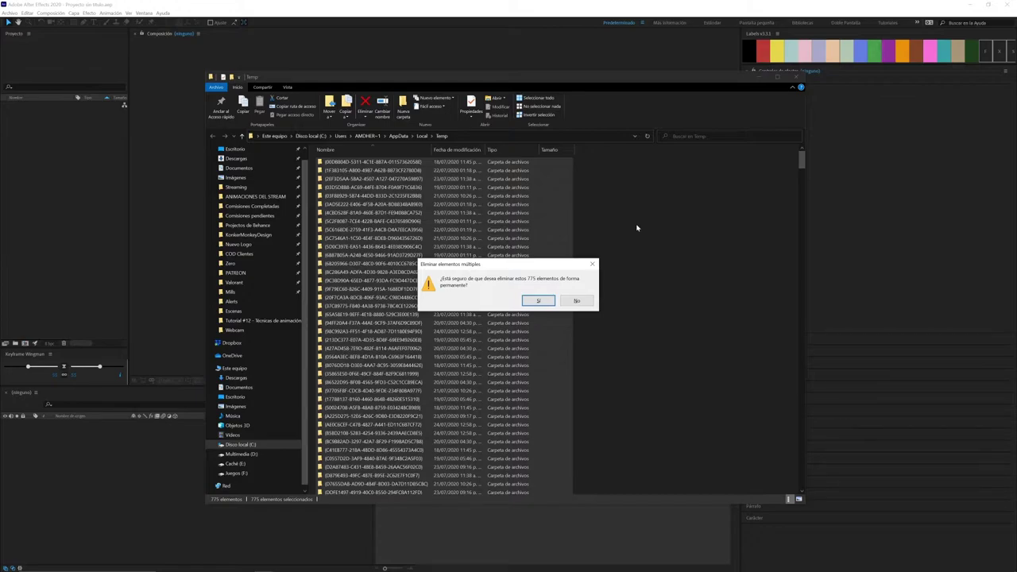
Confirm permanent deletion of the 775 items, skipping every file that is still in use.
{"action": "left_click", "coordinate": [536, 302]}
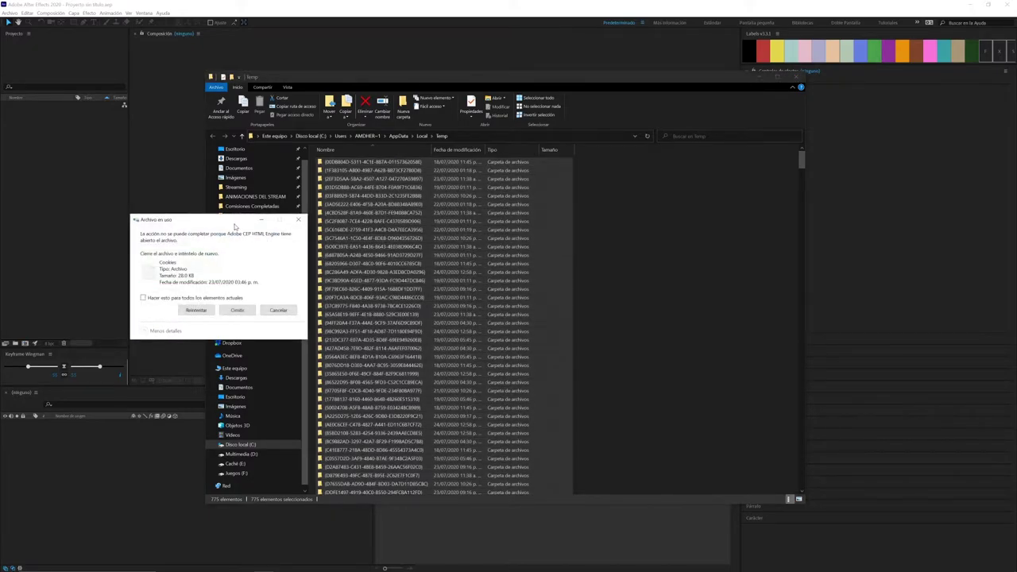
{"action": "left_click_drag", "start_coordinate": [232, 216], "coordinate": [690, 240]}
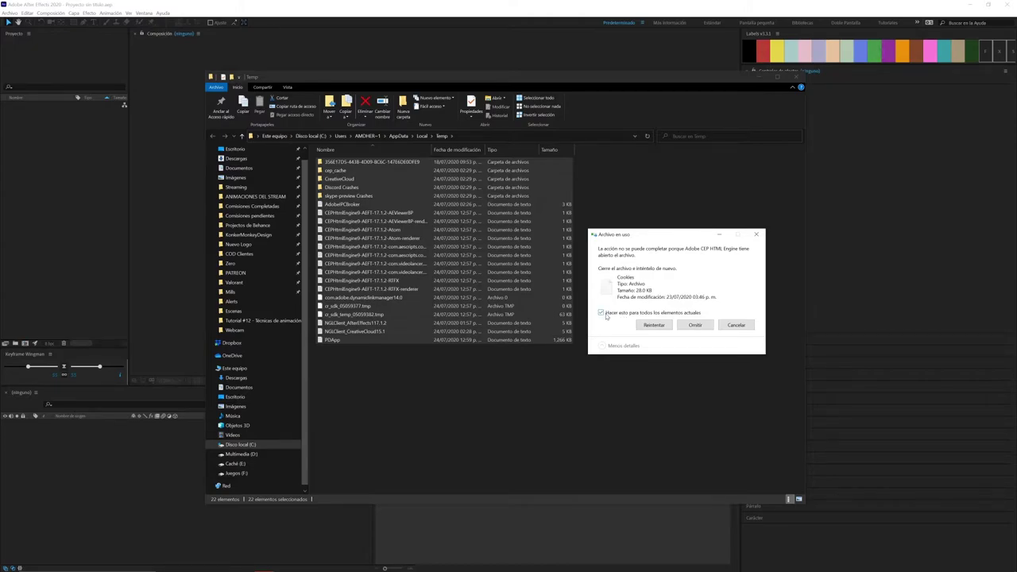
{"action": "left_click", "coordinate": [687, 328]}
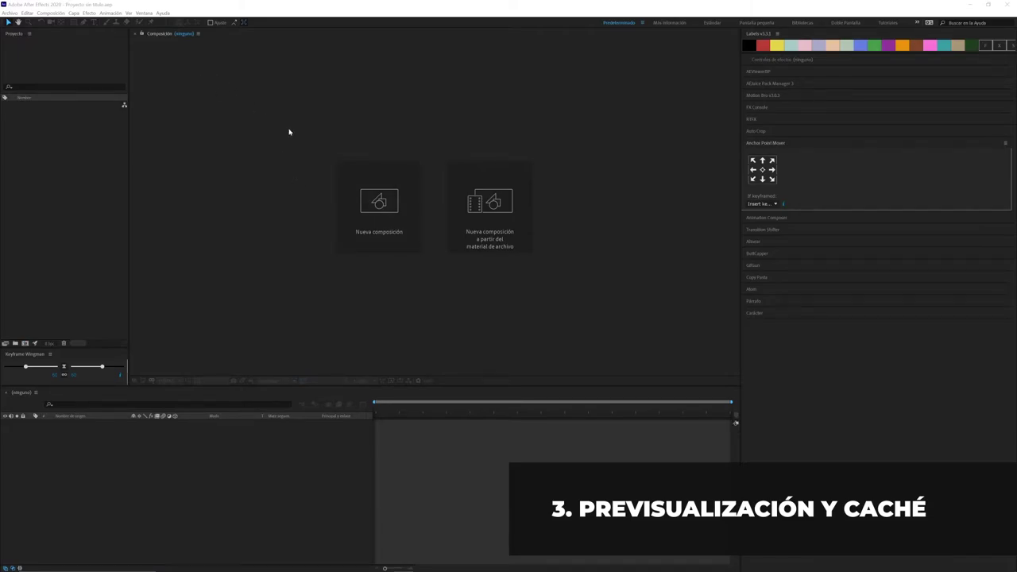
Open the Previews preferences and show the adaptive resolution limit choices, currently 1/8.
{"action": "left_click", "coordinate": [27, 12]}
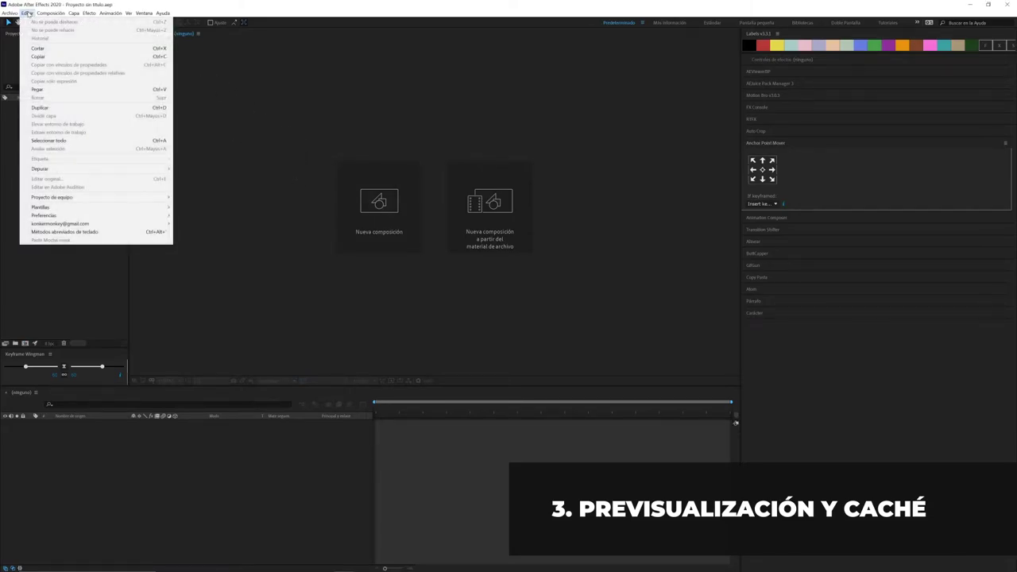
{"action": "mouse_move", "coordinate": [142, 215]}
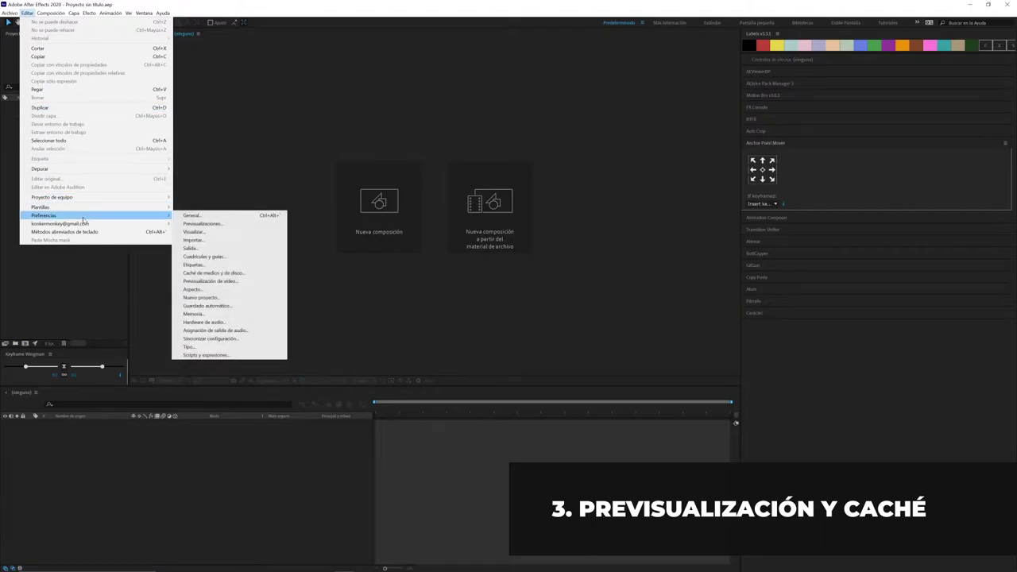
{"action": "left_click", "coordinate": [182, 218]}
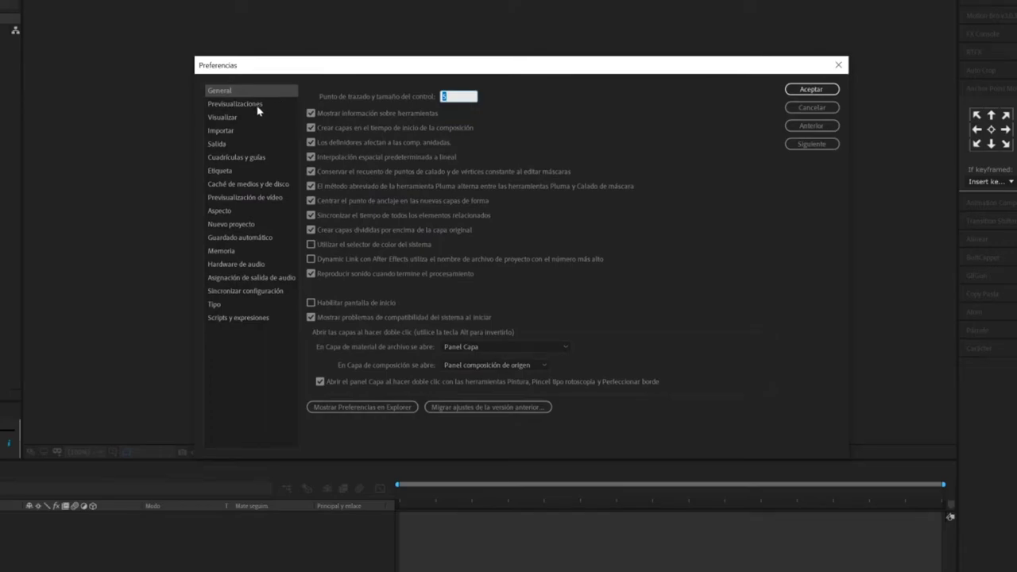
{"action": "left_click", "coordinate": [256, 108]}
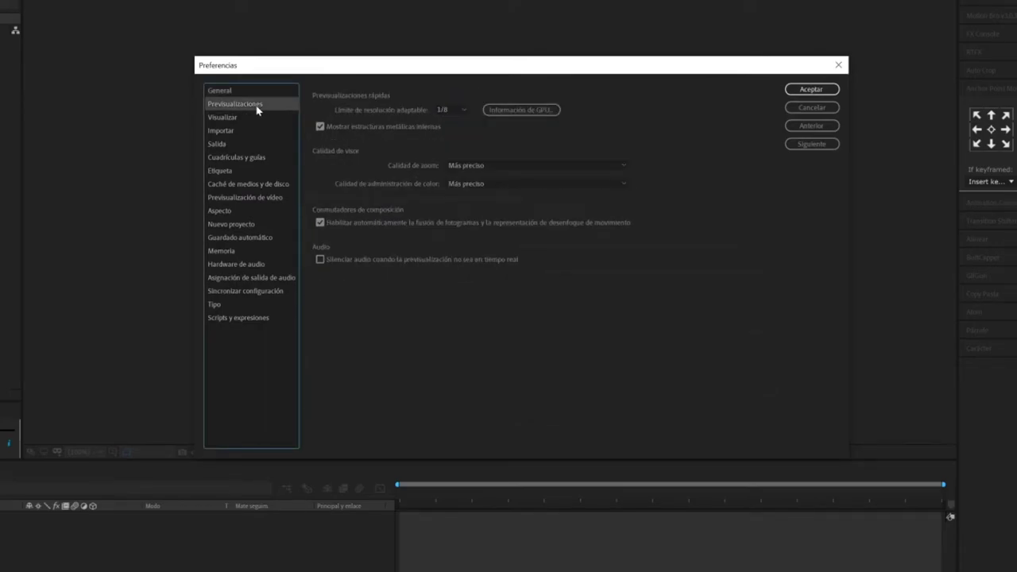
{"action": "left_click_drag", "start_coordinate": [416, 70], "coordinate": [425, 74]}
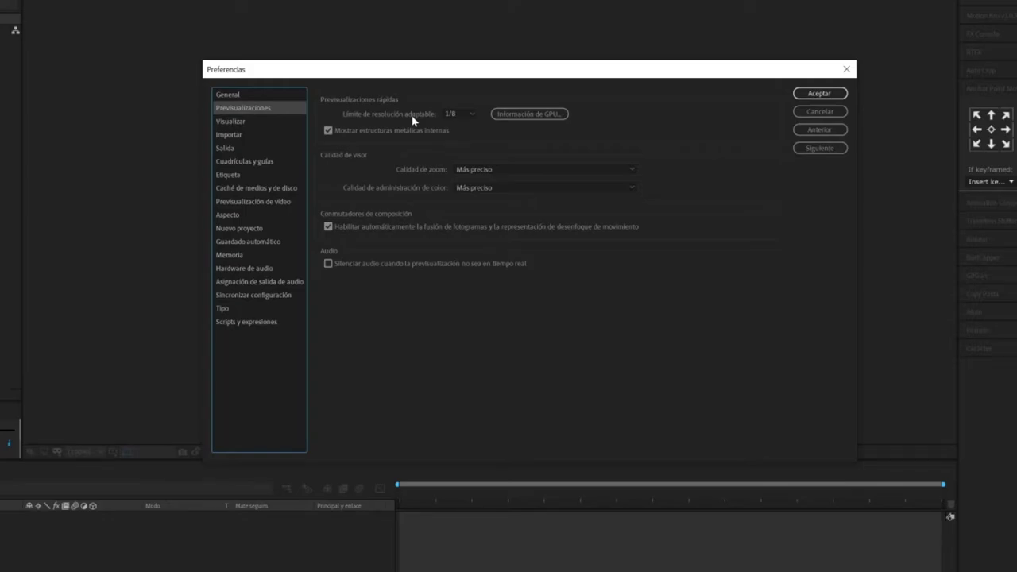
{"action": "left_click", "coordinate": [458, 115]}
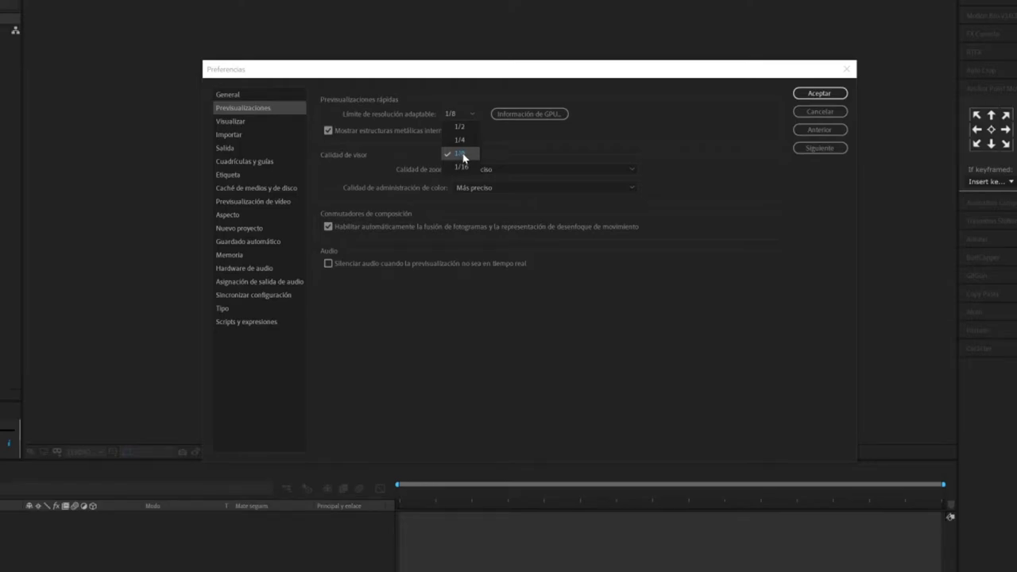
Keep the adaptive resolution limit at 1/8 and switch to the Media & Disk Cache page.
{"action": "left_click", "coordinate": [508, 152]}
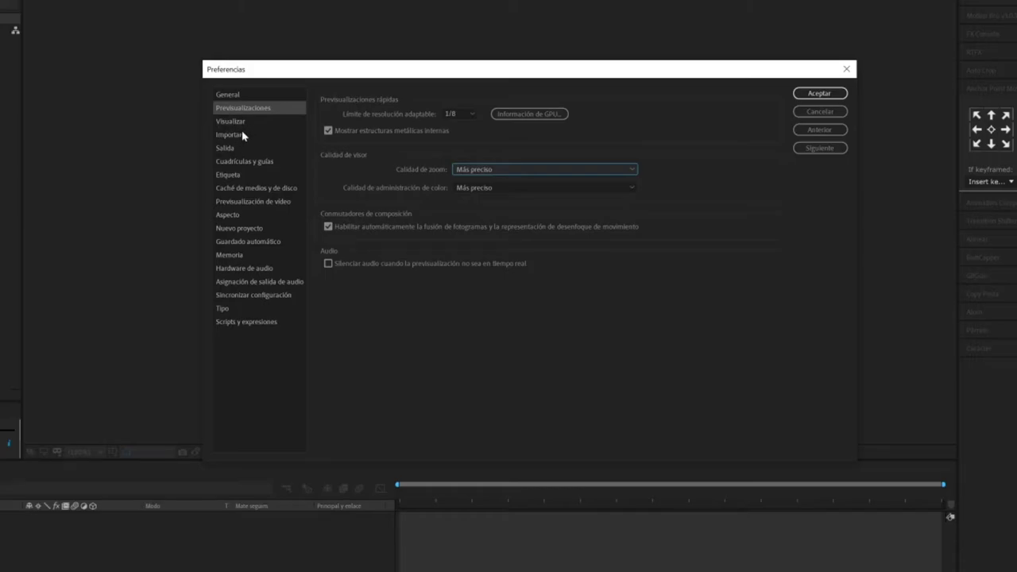
{"action": "left_click", "coordinate": [246, 188]}
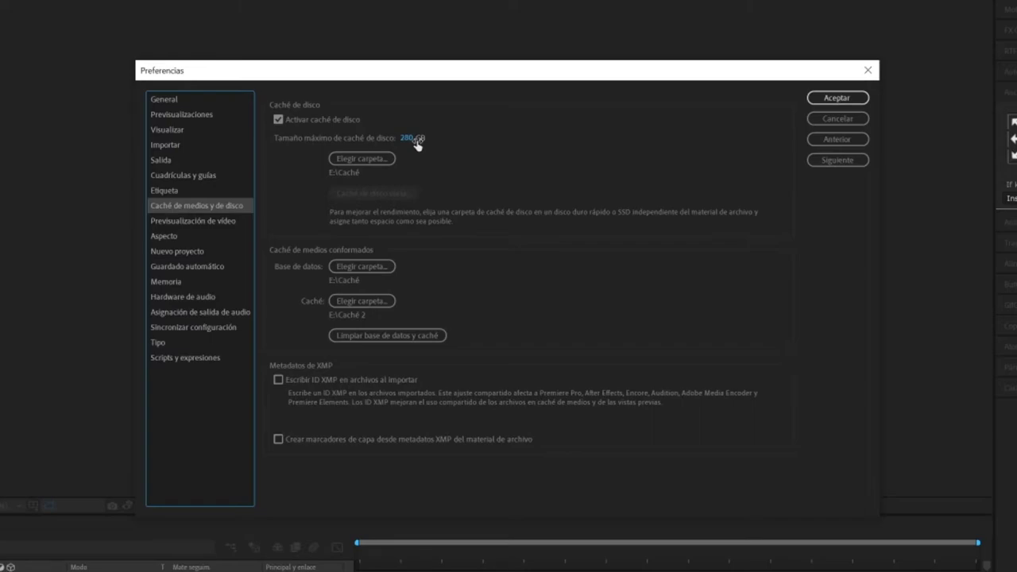
Reposition the Preferences window and put the 280 GB maximum disk cache size field into editing.
{"action": "left_click_drag", "start_coordinate": [444, 76], "coordinate": [438, 40]}
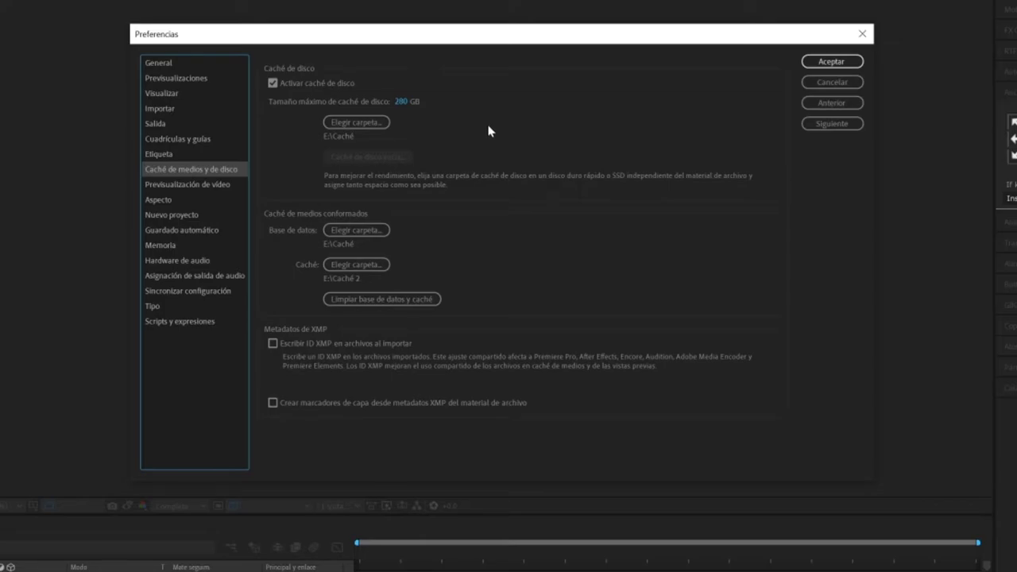
{"action": "left_click", "coordinate": [400, 102]}
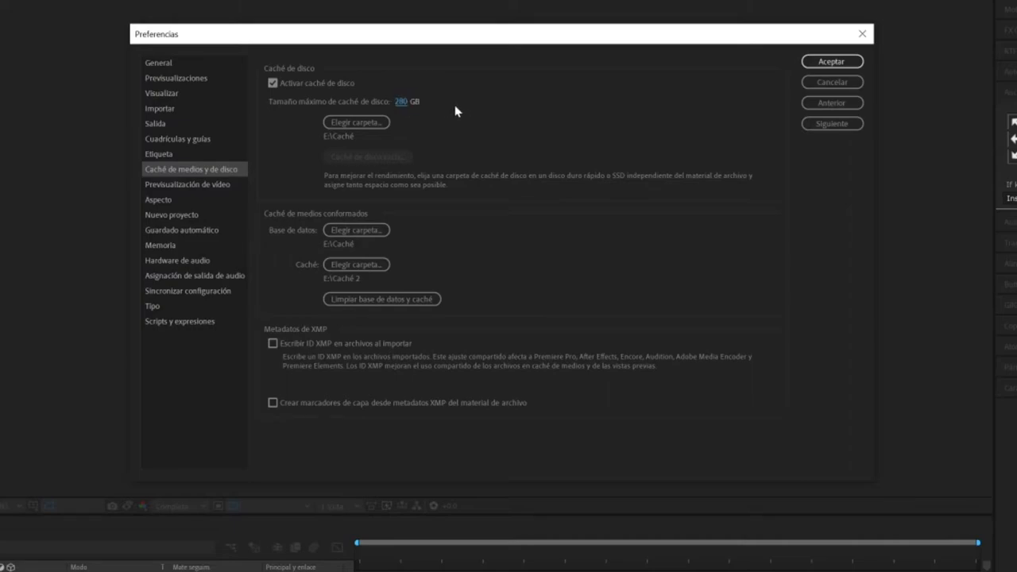
{"action": "key", "text": "Return"}
{"action": "left_click_drag", "start_coordinate": [440, 44], "coordinate": [445, 37]}
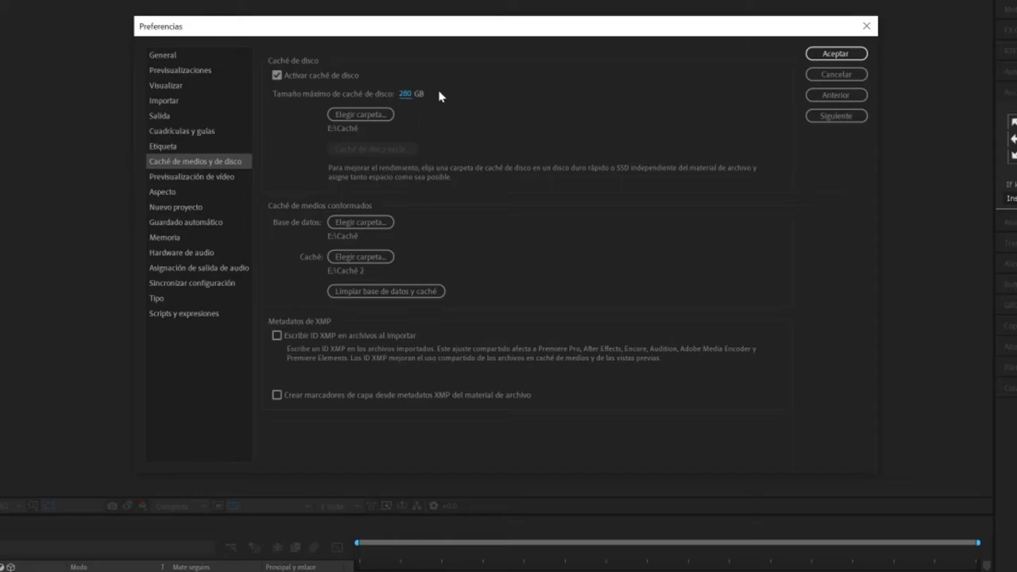
{"action": "left_click", "coordinate": [406, 95]}
Set the disk cache size to 300, keep the E:\Caché folder, clear the conformed media cache, and accept.
{"action": "type", "text": "300"}
{"action": "left_click", "coordinate": [375, 115]}
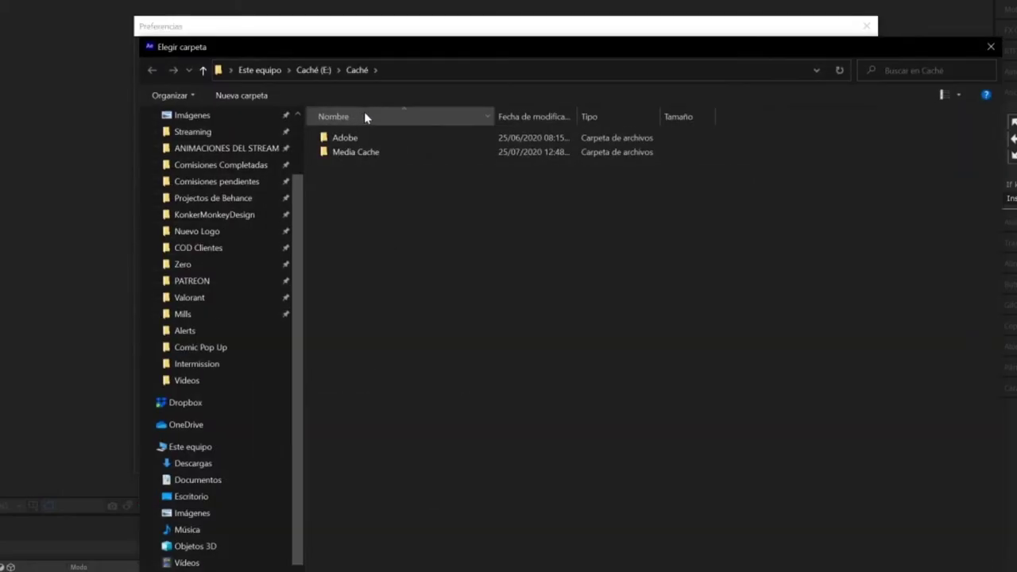
{"action": "left_click_drag", "start_coordinate": [536, 52], "coordinate": [461, 226]}
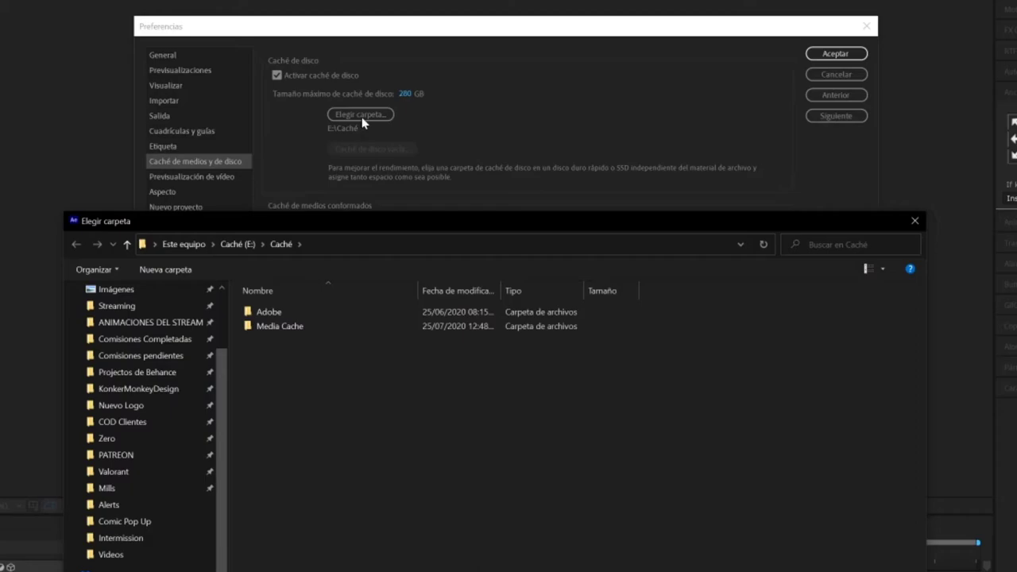
{"action": "left_click_drag", "start_coordinate": [388, 225], "coordinate": [398, 157]}
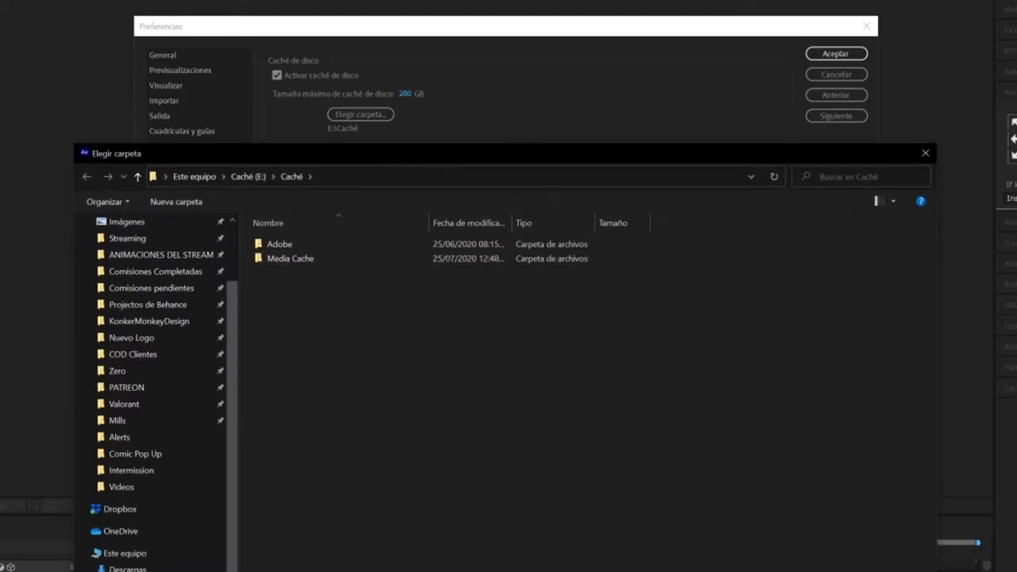
{"action": "key", "text": "Return"}
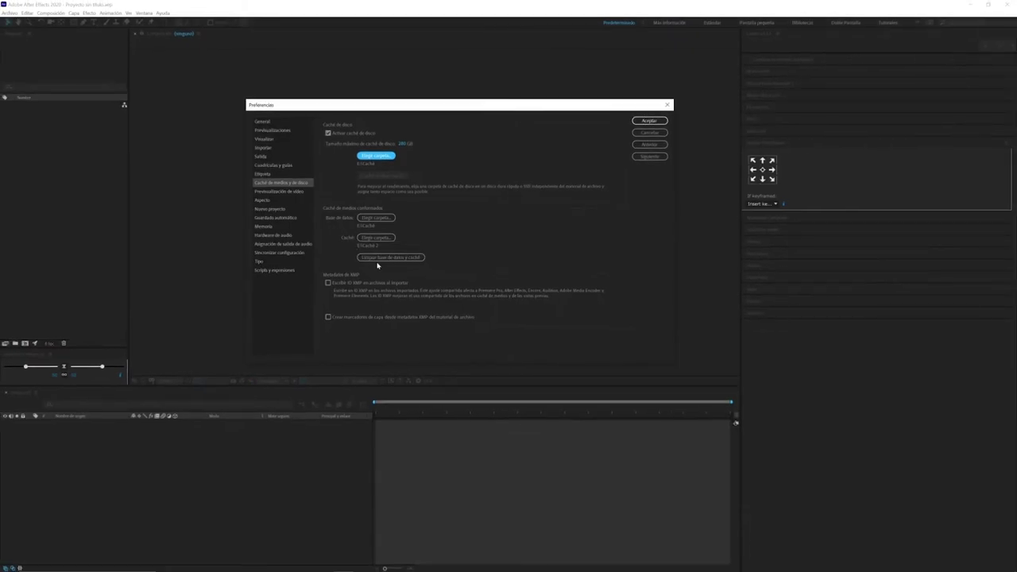
{"action": "left_click", "coordinate": [378, 258]}
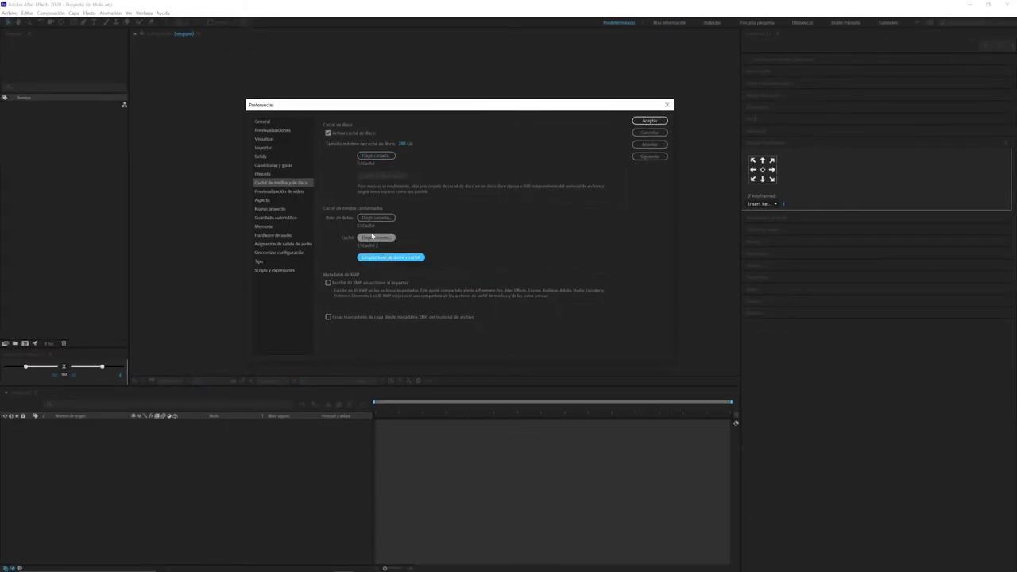
{"action": "left_click", "coordinate": [656, 119]}
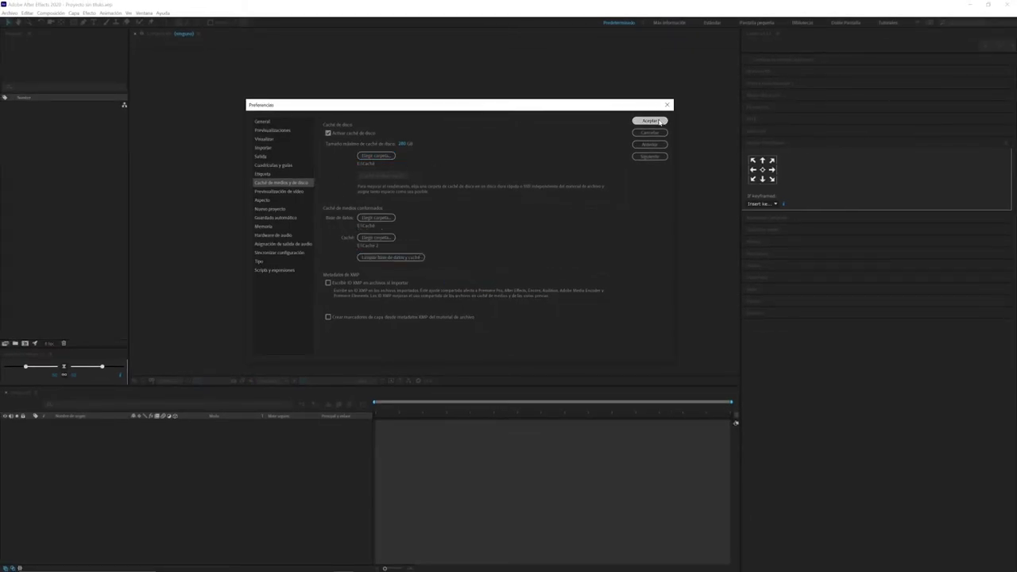
Purge all disk cache and memory from the Edit menu and confirm deleting the cache files.
{"action": "left_click", "coordinate": [13, 14]}
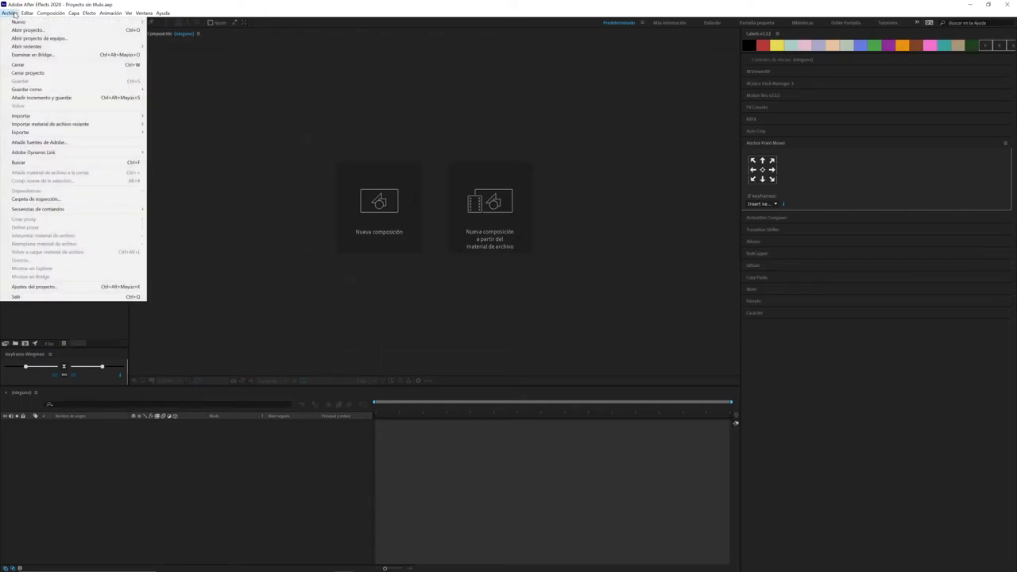
{"action": "mouse_move", "coordinate": [24, 15]}
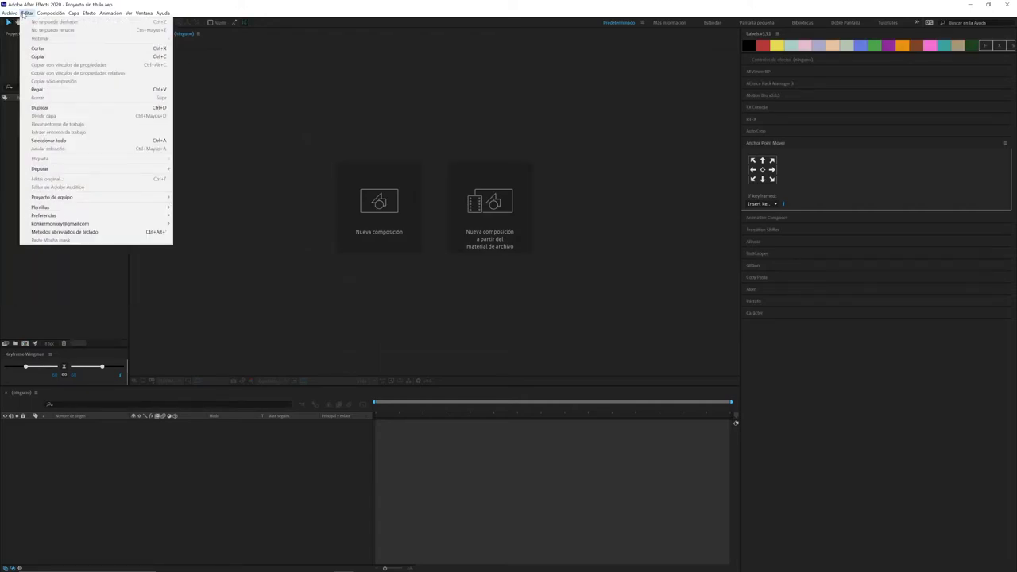
{"action": "mouse_move", "coordinate": [87, 169]}
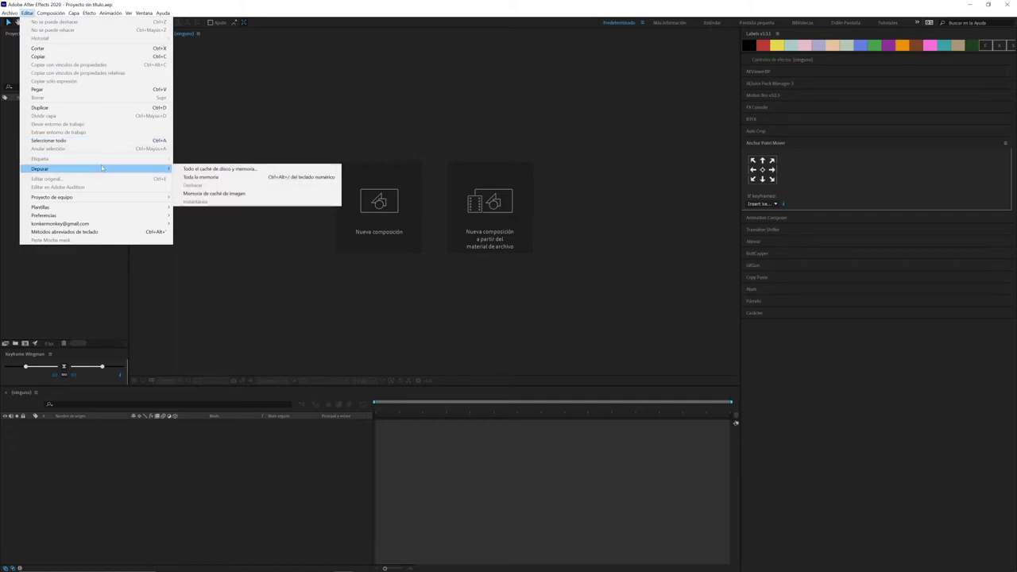
{"action": "left_click", "coordinate": [273, 172]}
{"action": "left_click_drag", "start_coordinate": [359, 264], "coordinate": [427, 218]}
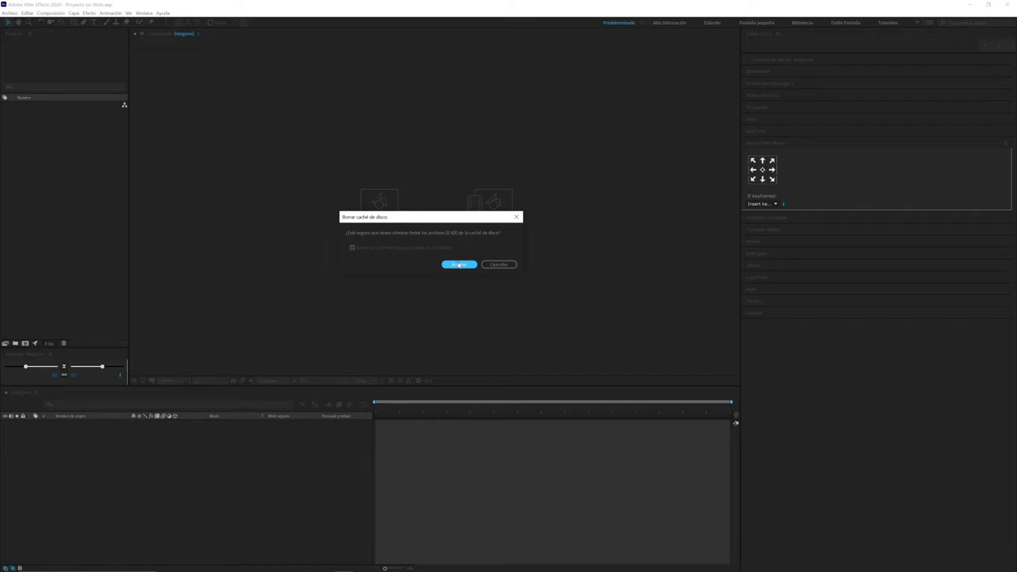
{"action": "left_click", "coordinate": [458, 264]}
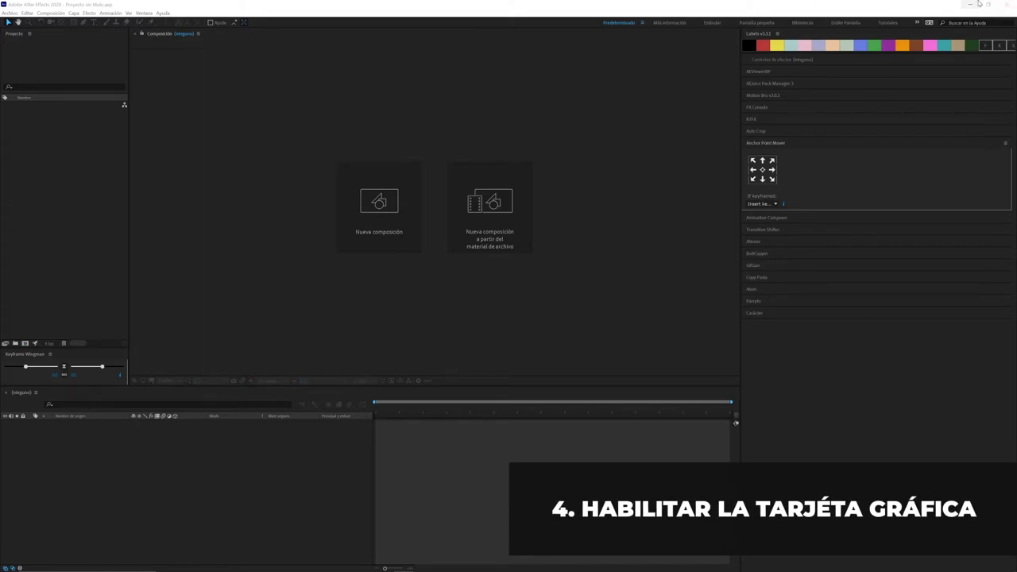
Minimise After Effects and launch the NVIDIA Control Panel from the desktop context menu.
{"action": "left_click", "coordinate": [971, 4]}
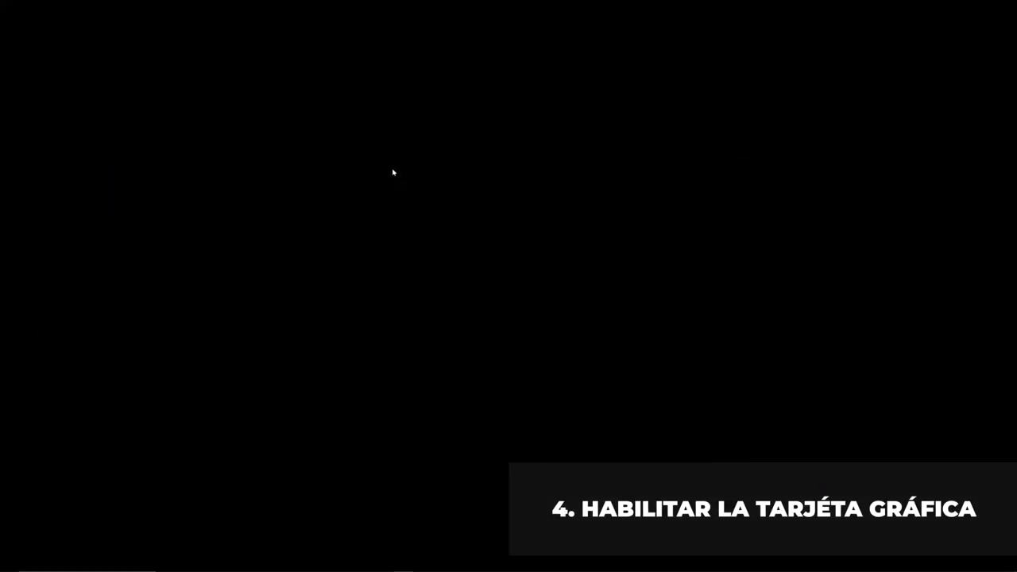
{"action": "right_click", "coordinate": [404, 152]}
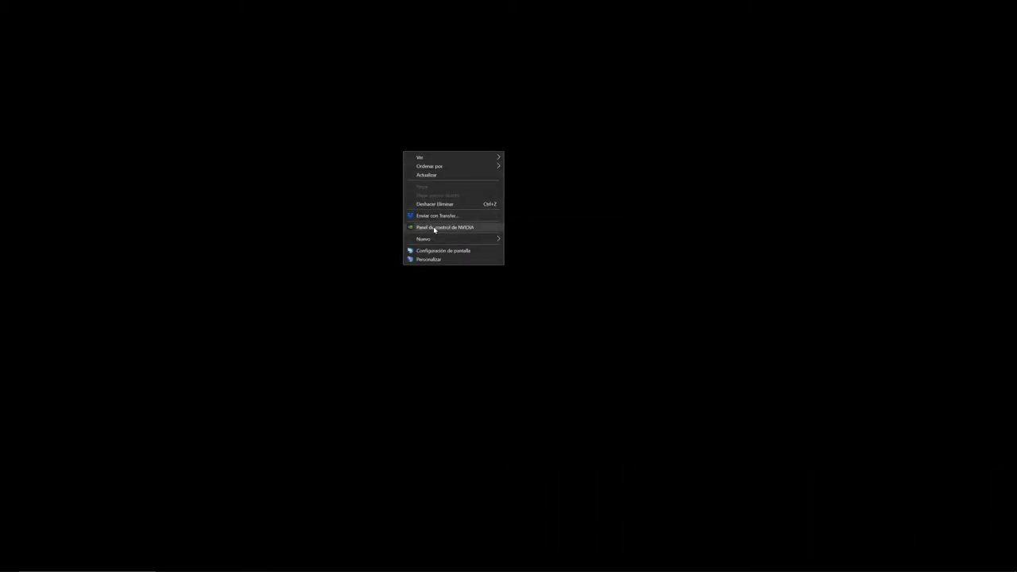
{"action": "left_click", "coordinate": [434, 229]}
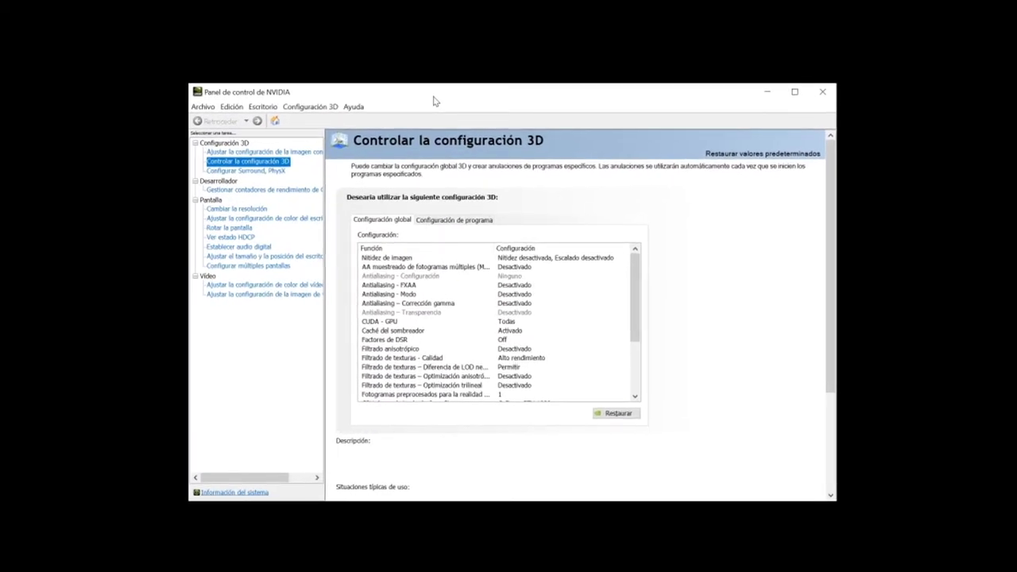
Add Adobe After Effects 2020 to the NVIDIA per-program 3D settings list.
{"action": "left_click", "coordinate": [234, 165]}
{"action": "left_click", "coordinate": [456, 223]}
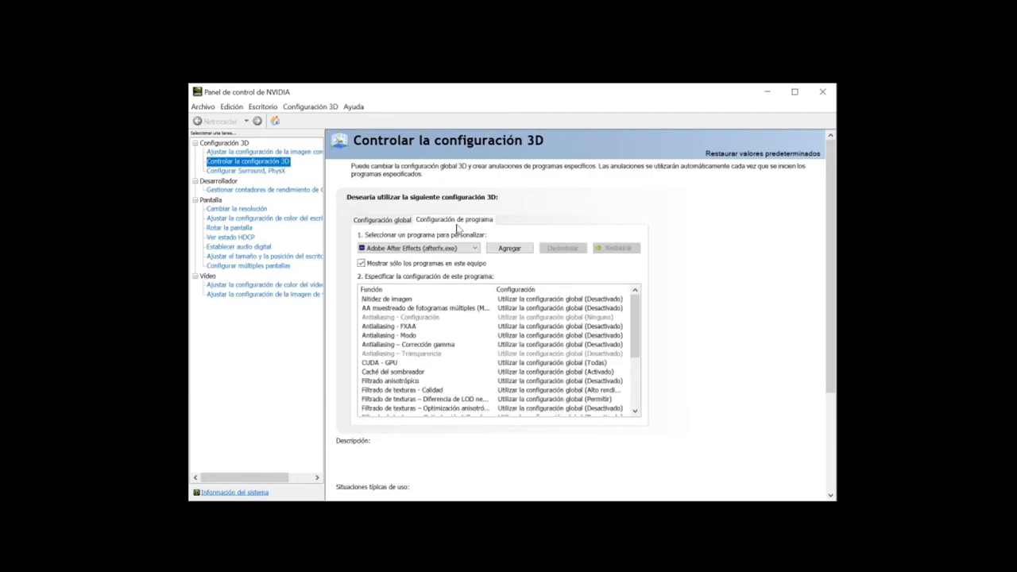
{"action": "left_click", "coordinate": [440, 250]}
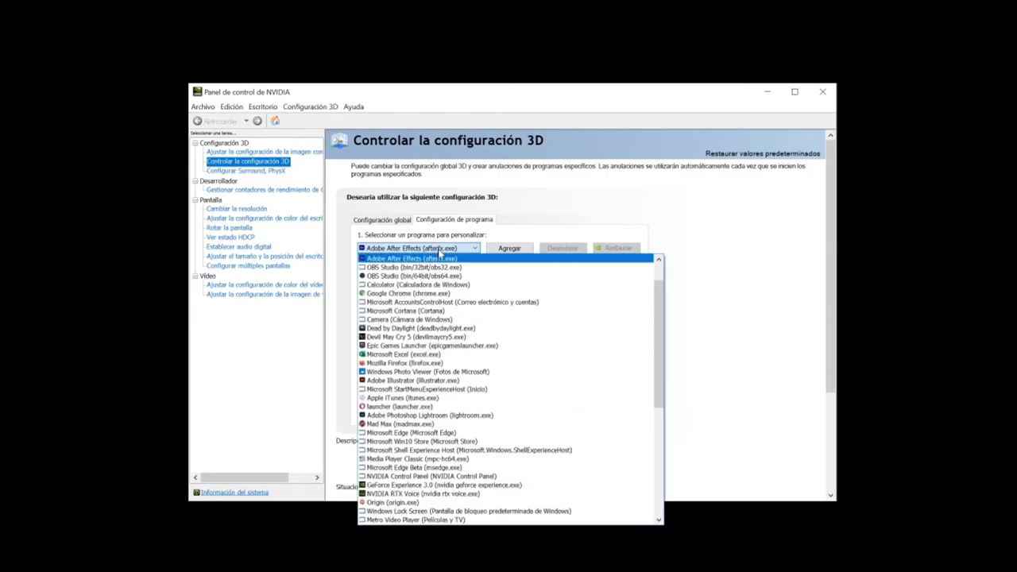
{"action": "left_click", "coordinate": [390, 259]}
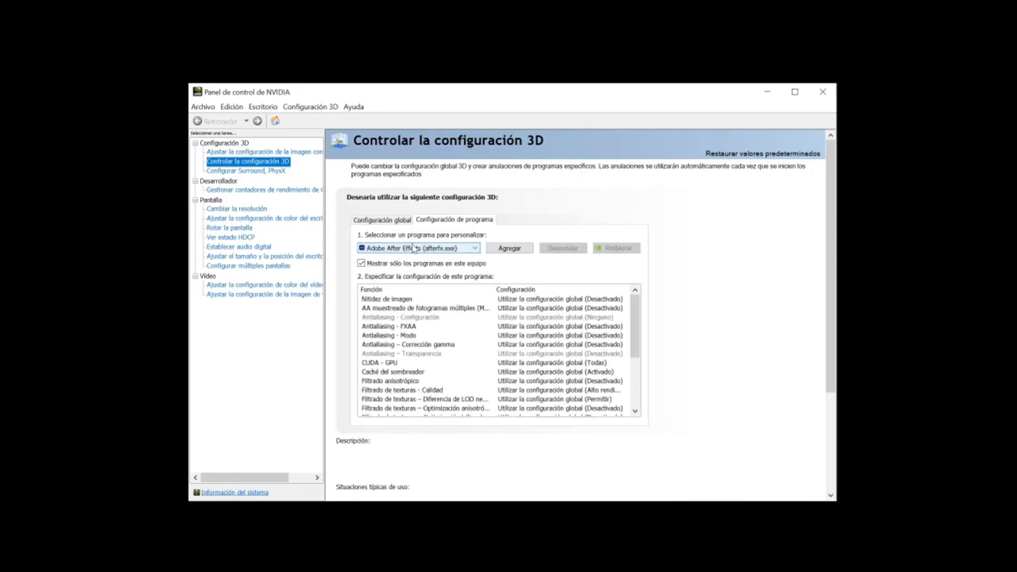
{"action": "left_click", "coordinate": [509, 249]}
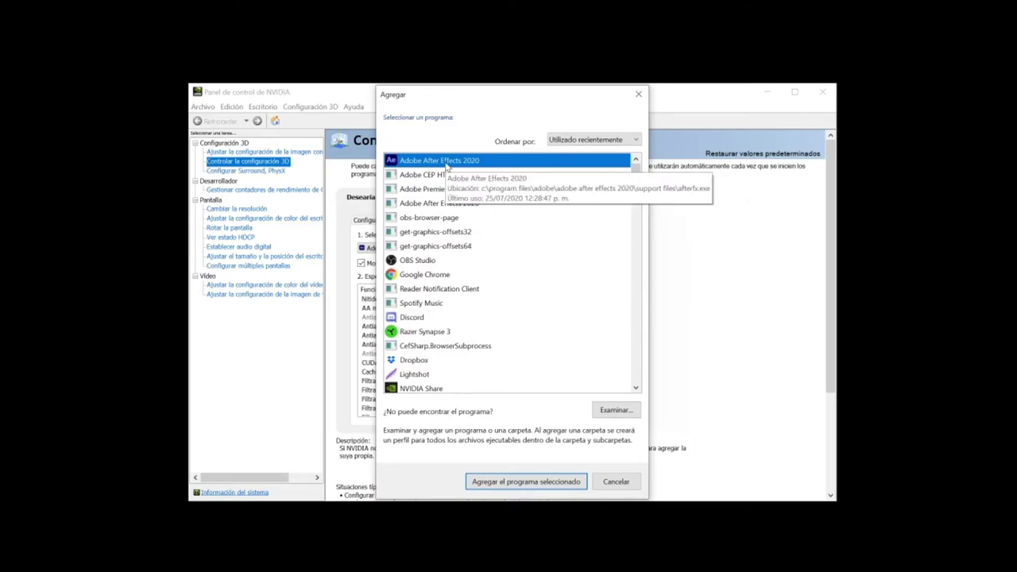
{"action": "left_click", "coordinate": [517, 484]}
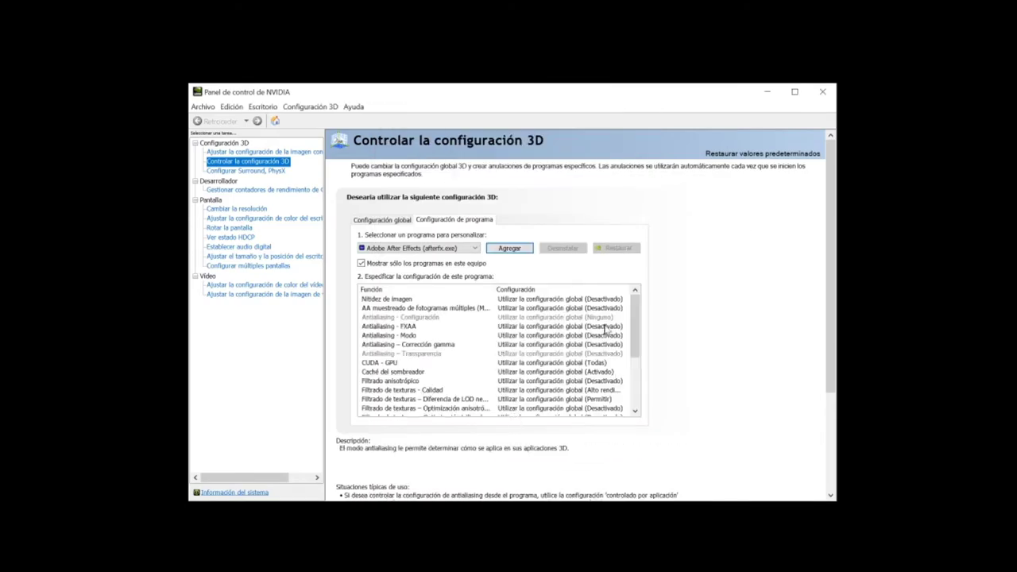
{"action": "scroll", "coordinate": [687, 288], "scroll_direction": "down", "scroll_amount": 1}
{"action": "scroll", "coordinate": [687, 288], "scroll_direction": "down", "scroll_amount": 3}
{"action": "scroll", "coordinate": [687, 289], "scroll_direction": "down", "scroll_amount": 2}
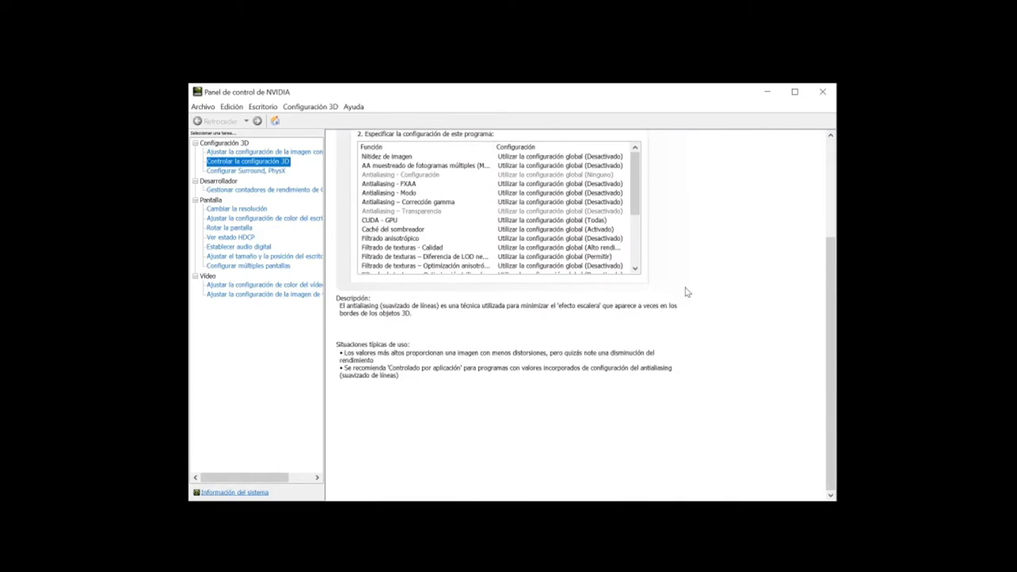
{"action": "scroll", "coordinate": [689, 288], "scroll_direction": "up", "scroll_amount": 5}
Close the NVIDIA panel and keep Mercury GPU Acceleration (CUDA) as the After Effects project renderer.
{"action": "left_click", "coordinate": [822, 92]}
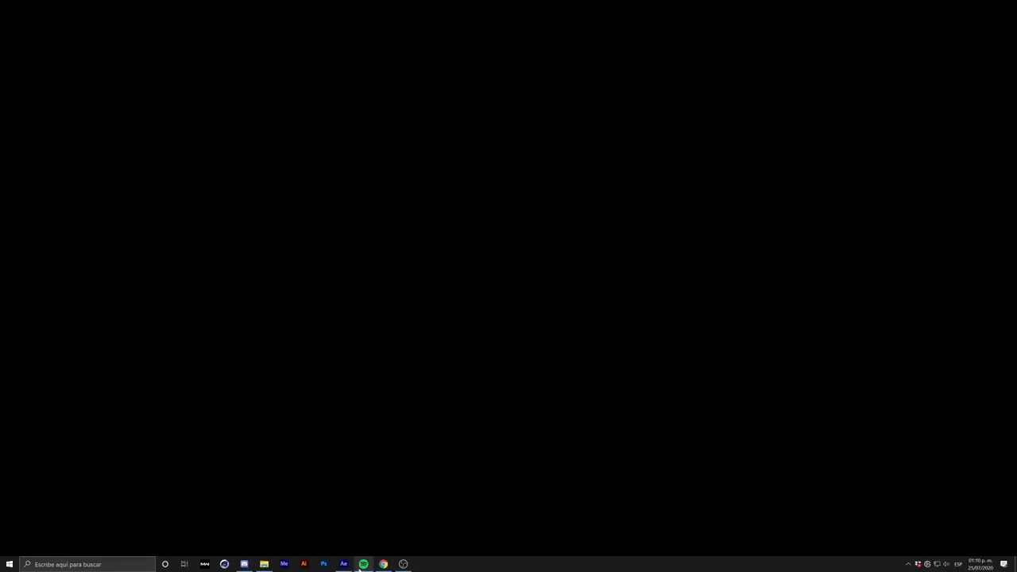
{"action": "left_click", "coordinate": [345, 565]}
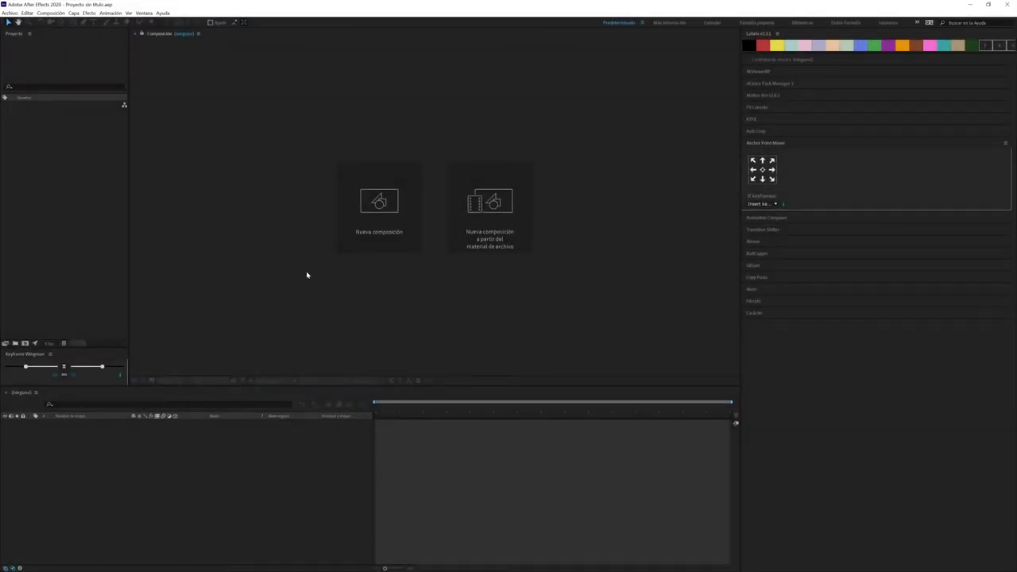
{"action": "left_click", "coordinate": [11, 13]}
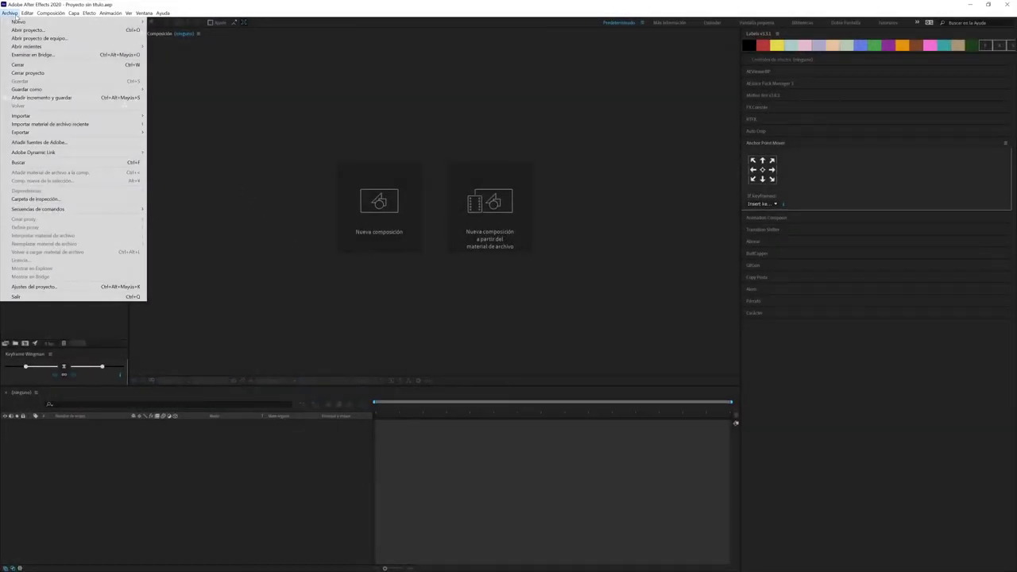
{"action": "left_click", "coordinate": [33, 287]}
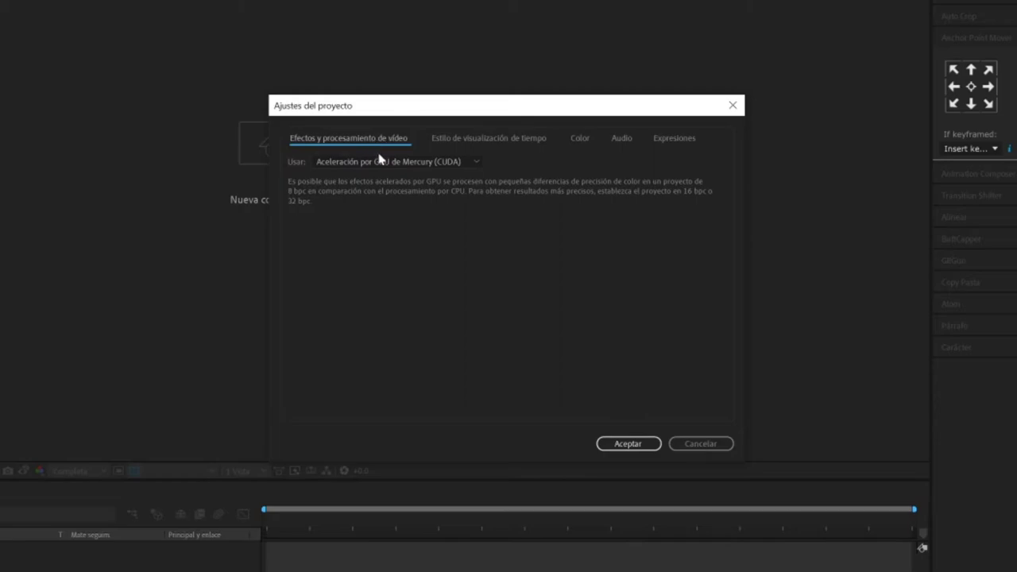
{"action": "left_click", "coordinate": [365, 162]}
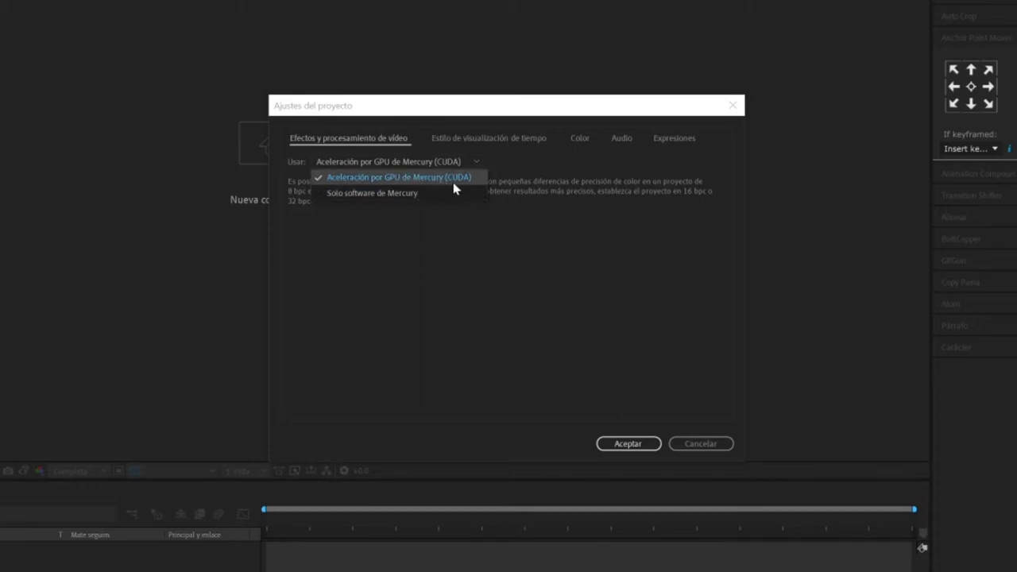
{"action": "left_click", "coordinate": [454, 183]}
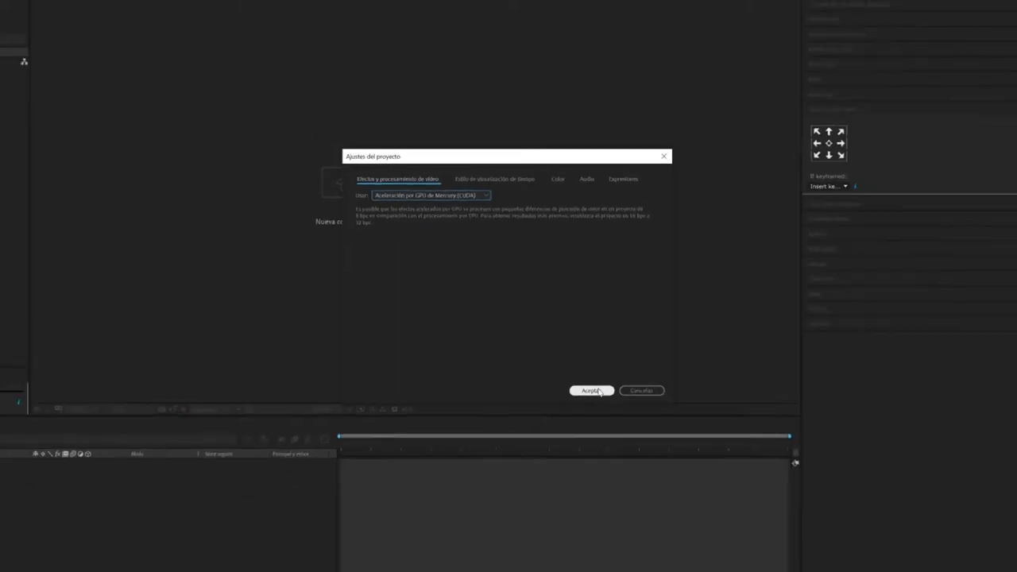
{"action": "left_click", "coordinate": [597, 391]}
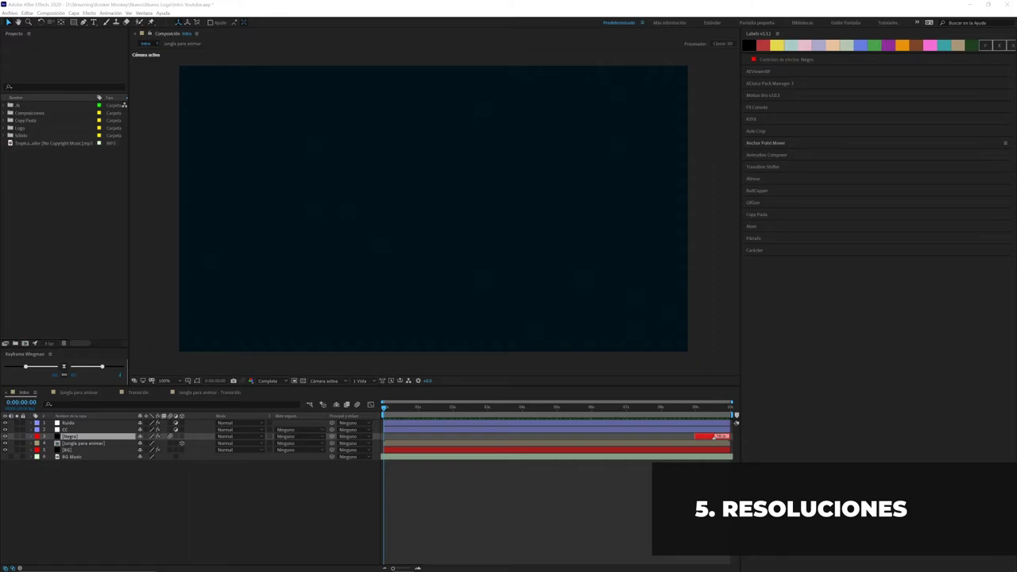
Switch to Jungla para animar, set preview resolution to Completa, and play it from the start.
{"action": "key", "text": "space"}
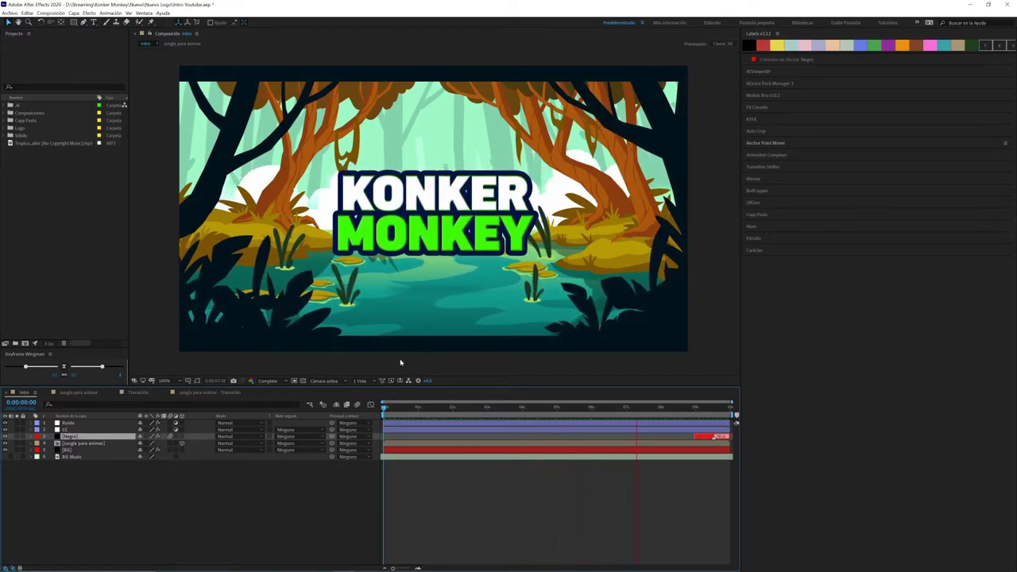
{"action": "left_click", "coordinate": [78, 392]}
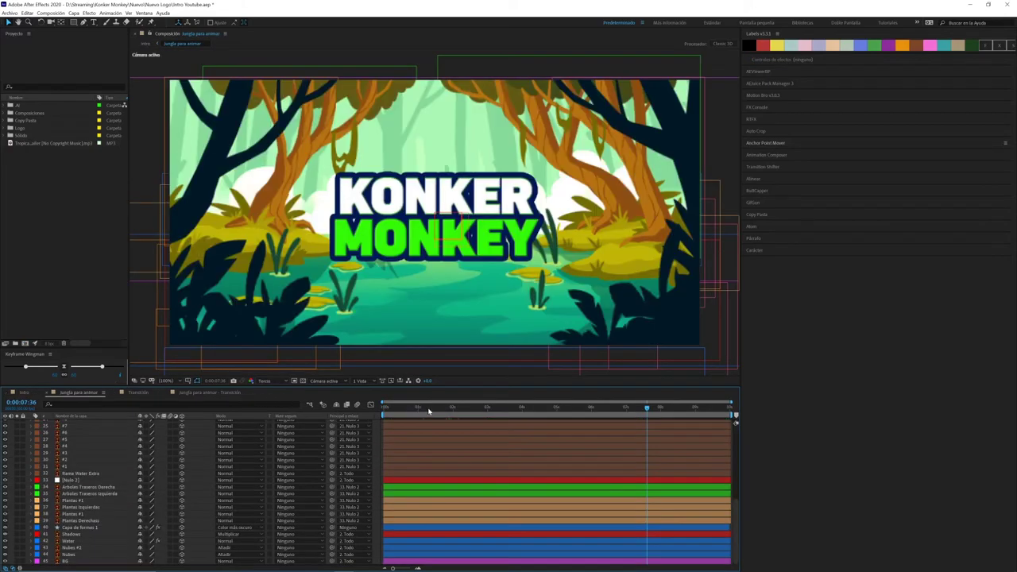
{"action": "key", "text": "Home"}
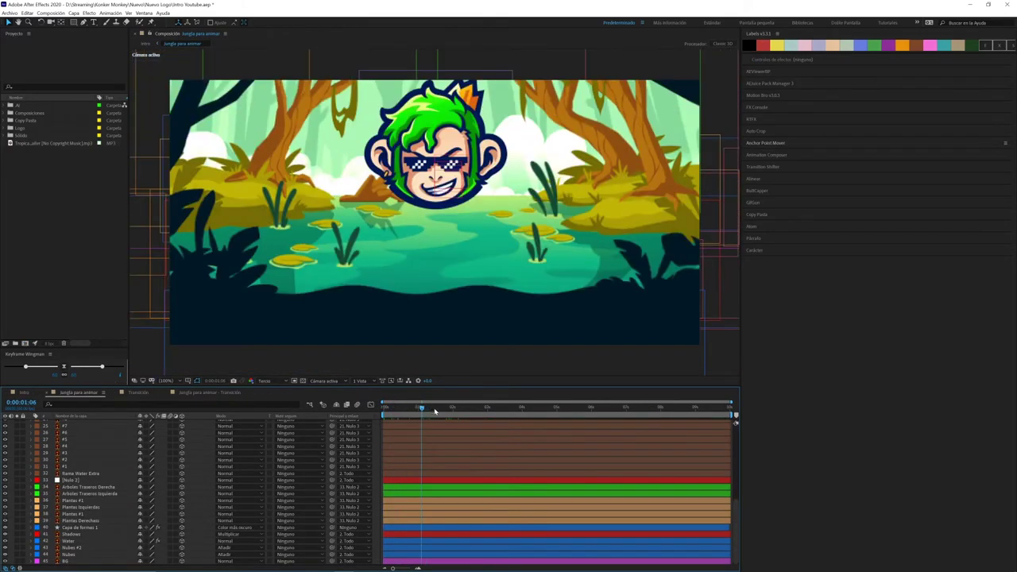
{"action": "left_click", "coordinate": [280, 380]}
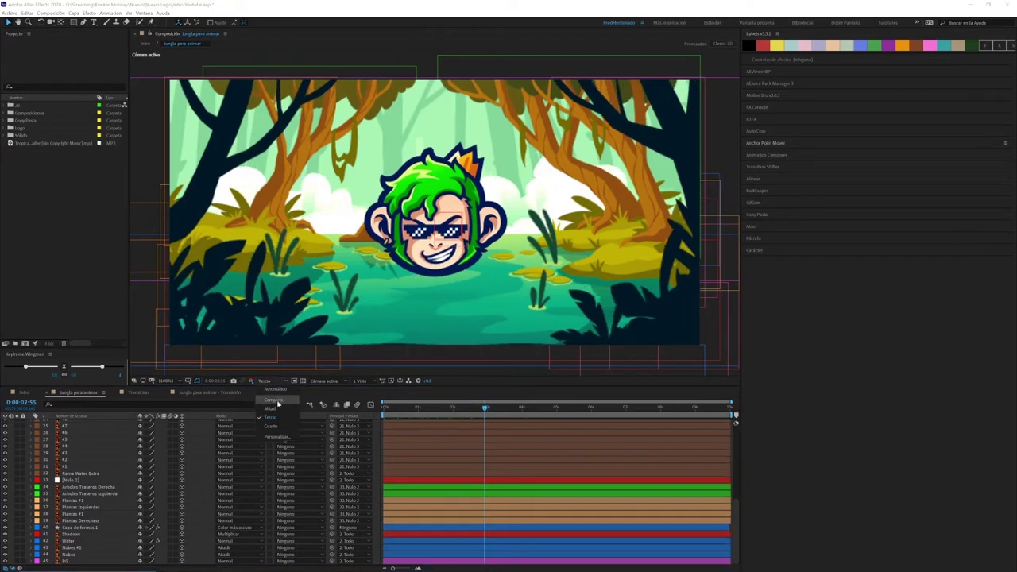
{"action": "left_click", "coordinate": [270, 399]}
{"action": "left_click", "coordinate": [383, 408]}
{"action": "left_click_drag", "start_coordinate": [379, 411], "coordinate": [426, 417]}
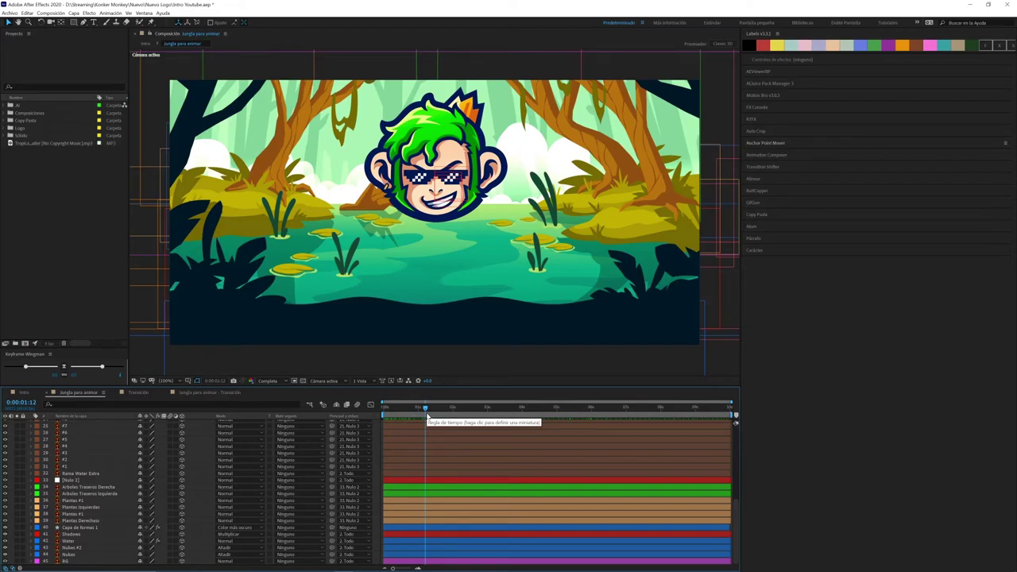
{"action": "left_click", "coordinate": [378, 408]}
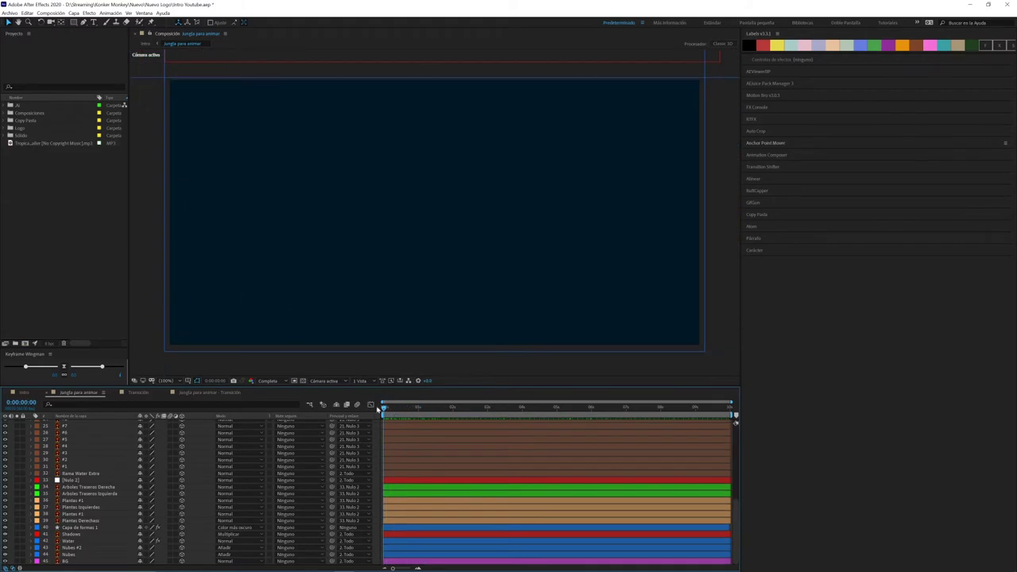
{"action": "mouse_move", "coordinate": [400, 413]}
{"action": "left_mouse_down"}
{"action": "mouse_move", "coordinate": [564, 421]}
{"action": "mouse_move", "coordinate": [452, 424]}
{"action": "left_mouse_up"}
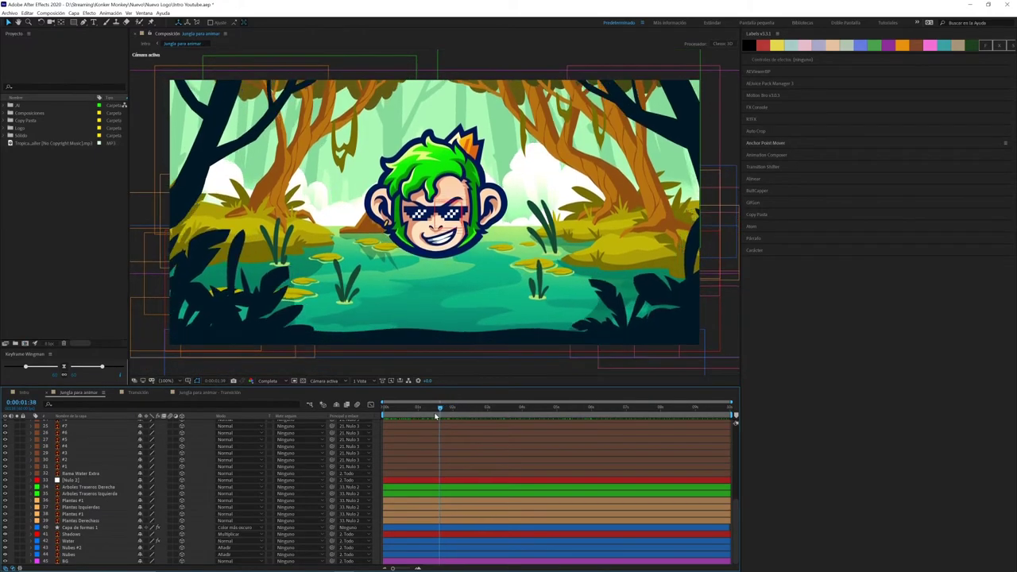
{"action": "mouse_move", "coordinate": [452, 424]}
{"action": "left_mouse_down"}
{"action": "mouse_move", "coordinate": [422, 416]}
{"action": "mouse_move", "coordinate": [511, 414]}
{"action": "left_mouse_up"}
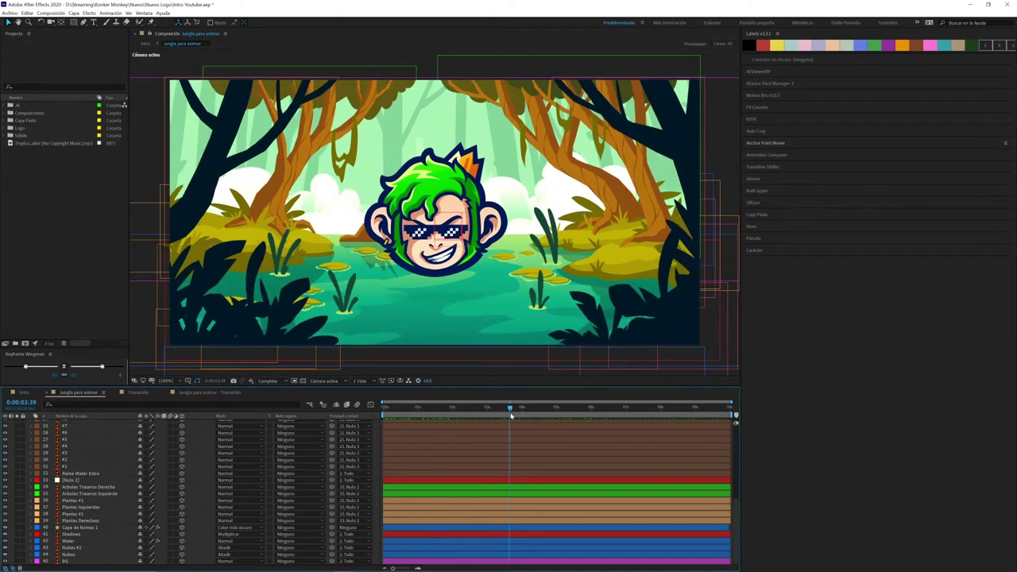
{"action": "left_click", "coordinate": [430, 407]}
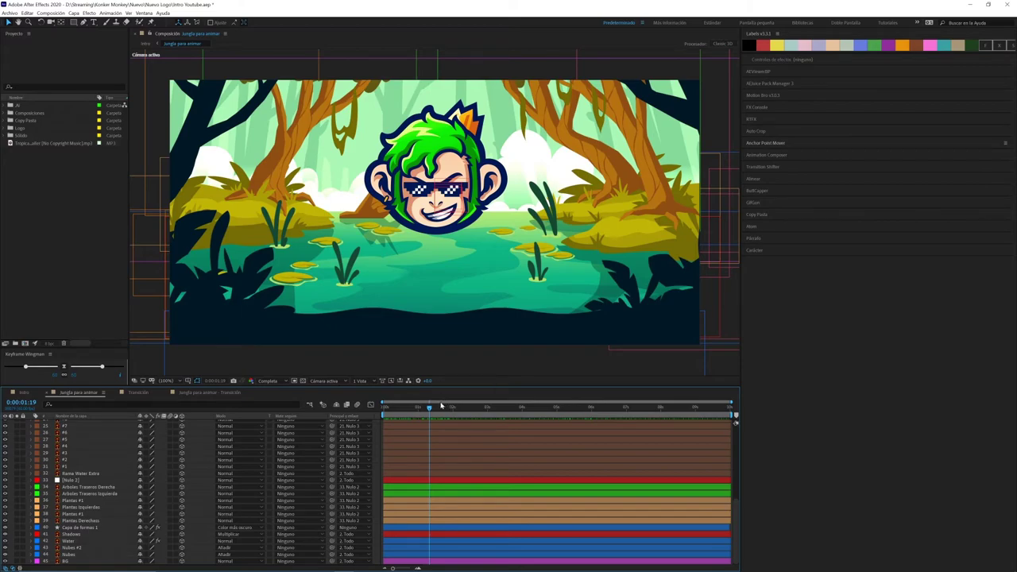
{"action": "key", "text": "Home"}
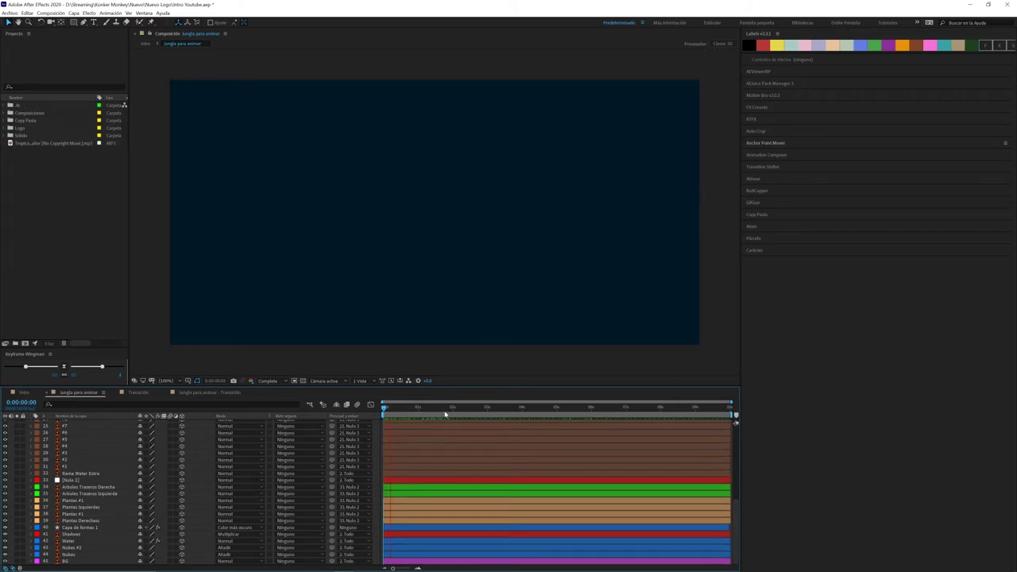
{"action": "key", "text": "space"}
{"action": "key", "text": "space"}
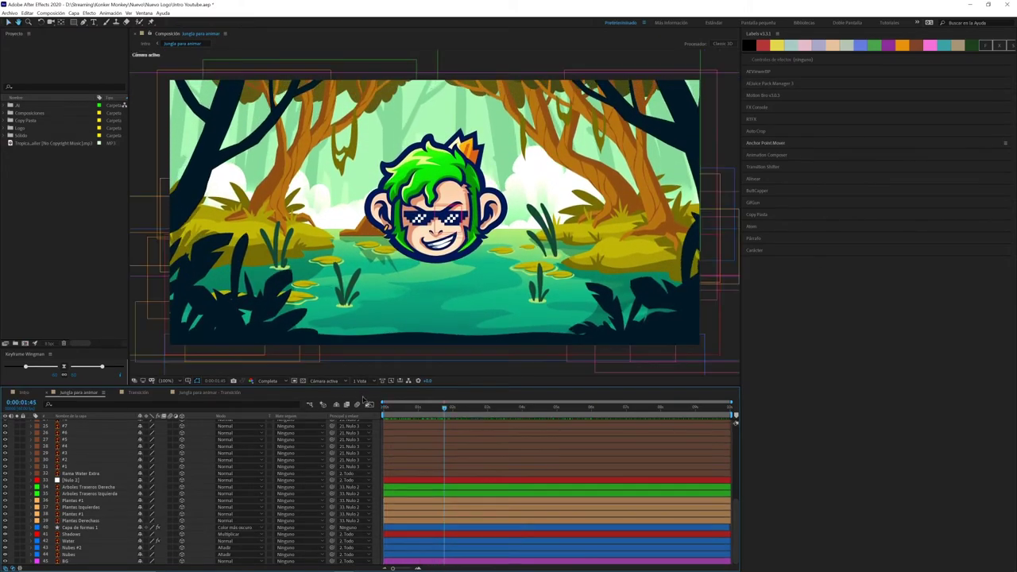
Try Mitad, then preview the composition at Tercio (third) resolution.
{"action": "left_click", "coordinate": [542, 407]}
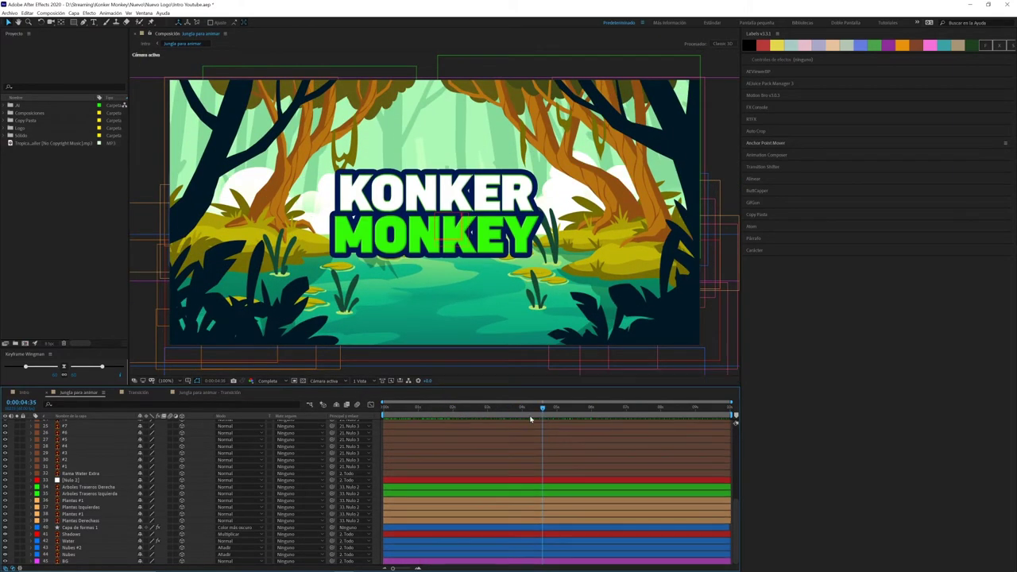
{"action": "left_click", "coordinate": [268, 382]}
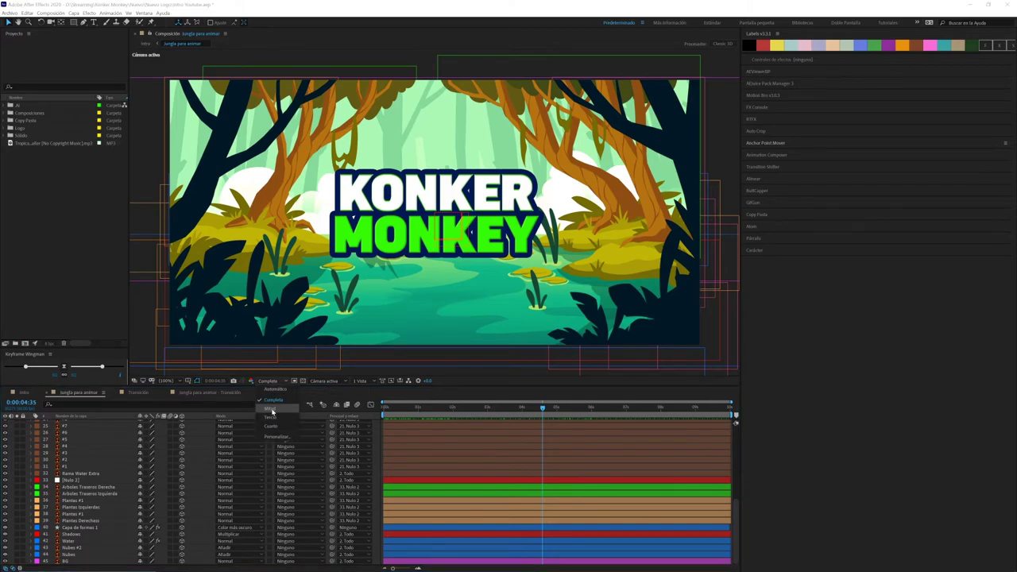
{"action": "left_click", "coordinate": [271, 408]}
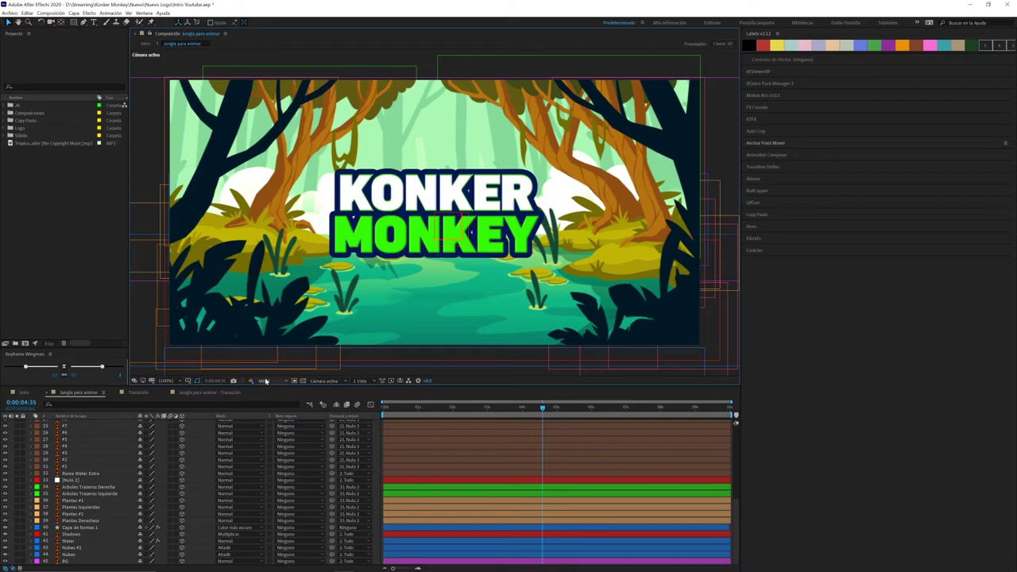
{"action": "left_click", "coordinate": [266, 382]}
{"action": "left_click", "coordinate": [270, 415]}
{"action": "left_click", "coordinate": [387, 408]}
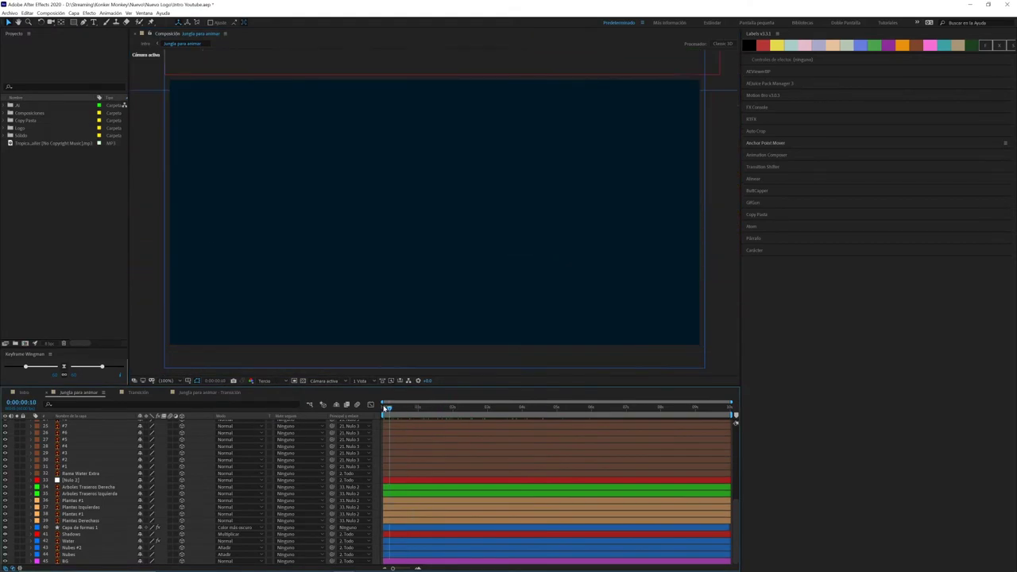
{"action": "key", "text": "space"}
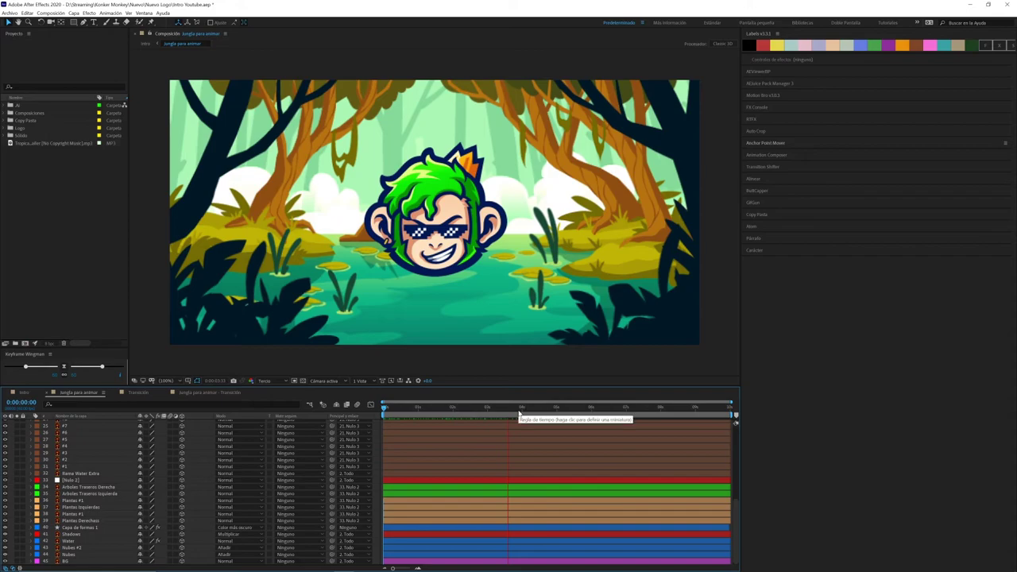
{"action": "left_click", "coordinate": [565, 409]}
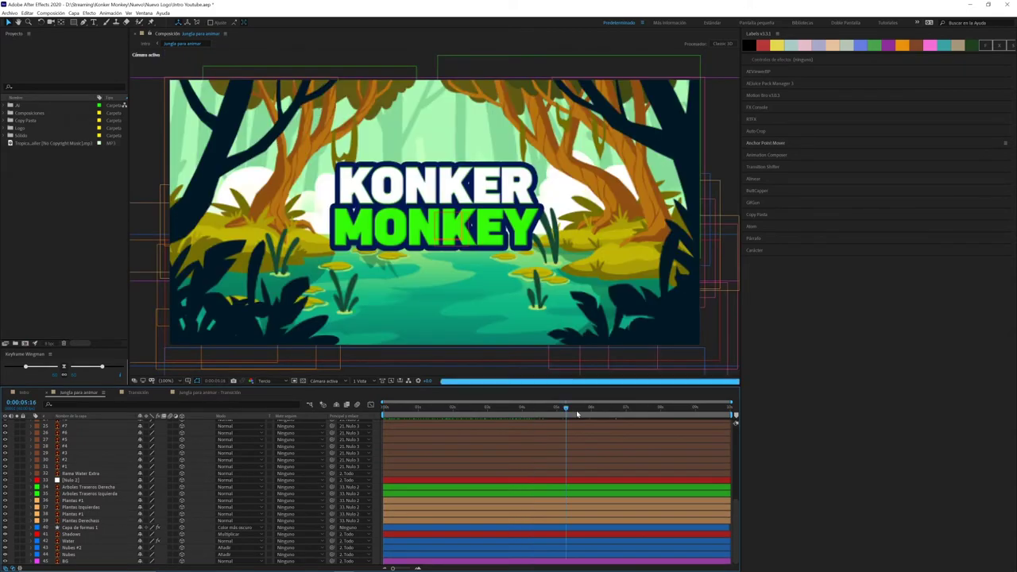
Preview from 0:00:04:08 at Cuarto (quarter) resolution.
{"action": "left_click_drag", "start_coordinate": [577, 414], "coordinate": [526, 421]}
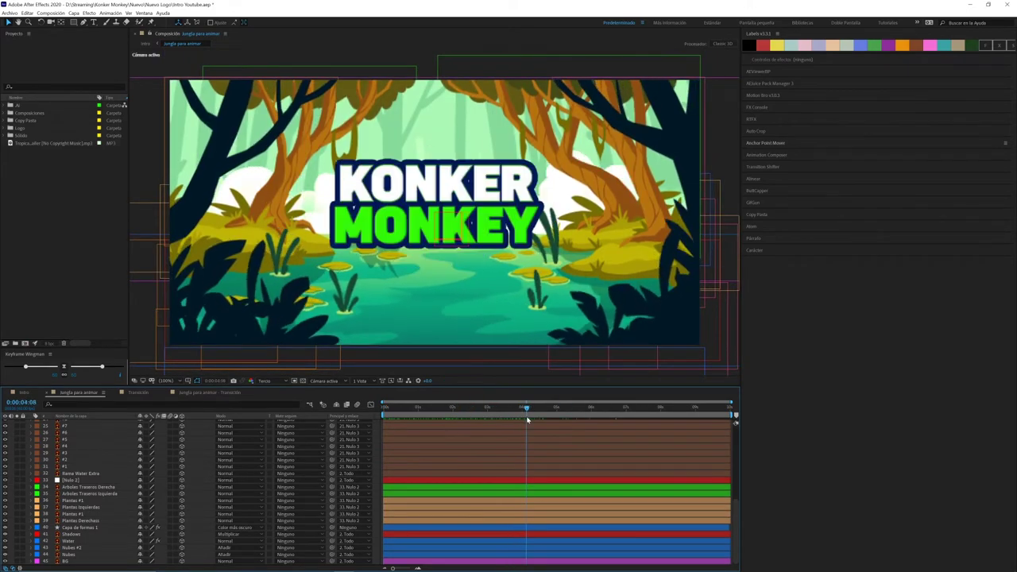
{"action": "left_click", "coordinate": [266, 380]}
{"action": "left_click", "coordinate": [274, 419]}
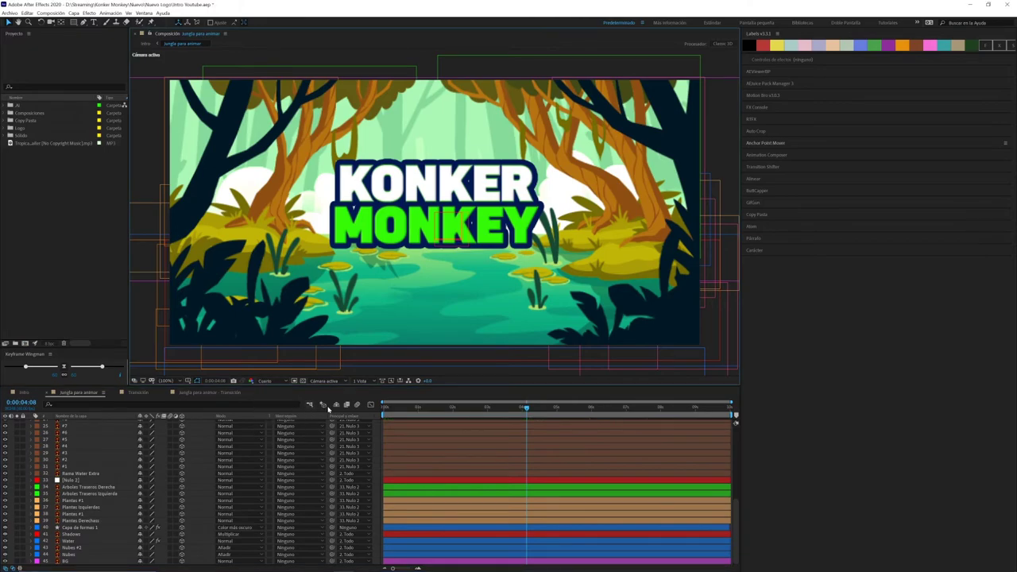
{"action": "key", "text": "space"}
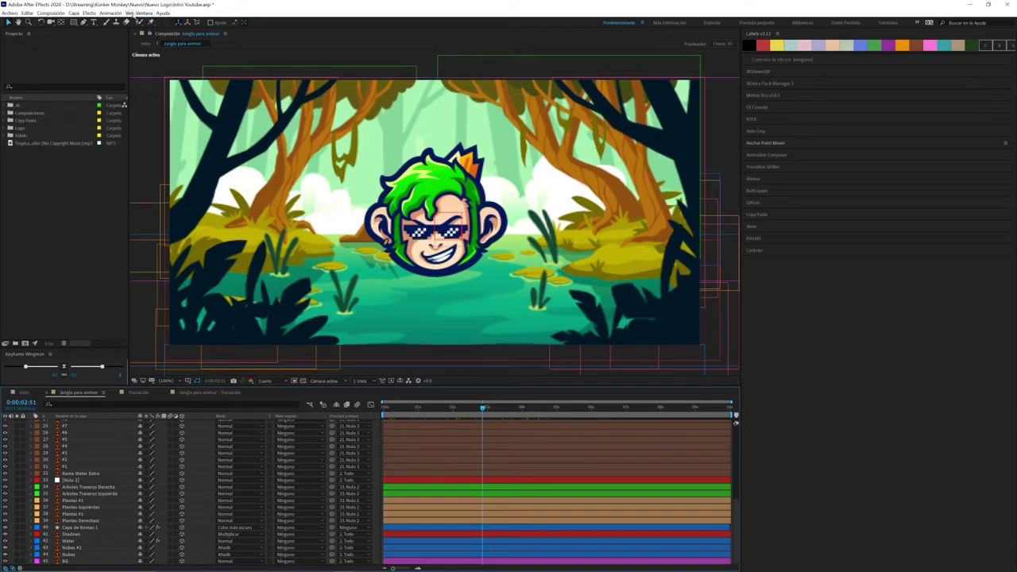
Show and widen the Preview panel to check its 60 fps frame rate and Skip values.
{"action": "left_click", "coordinate": [144, 14]}
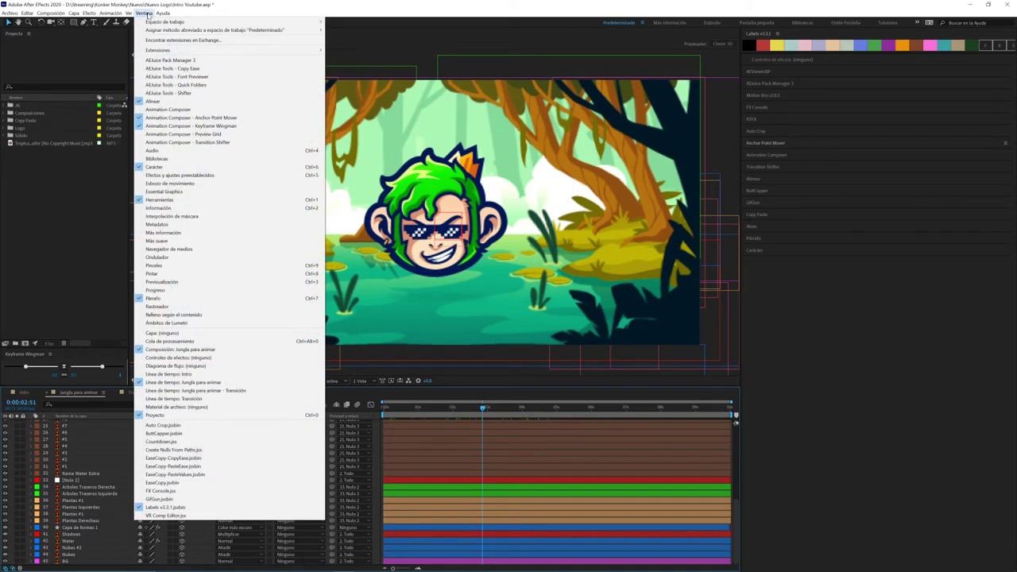
{"action": "left_click", "coordinate": [162, 282]}
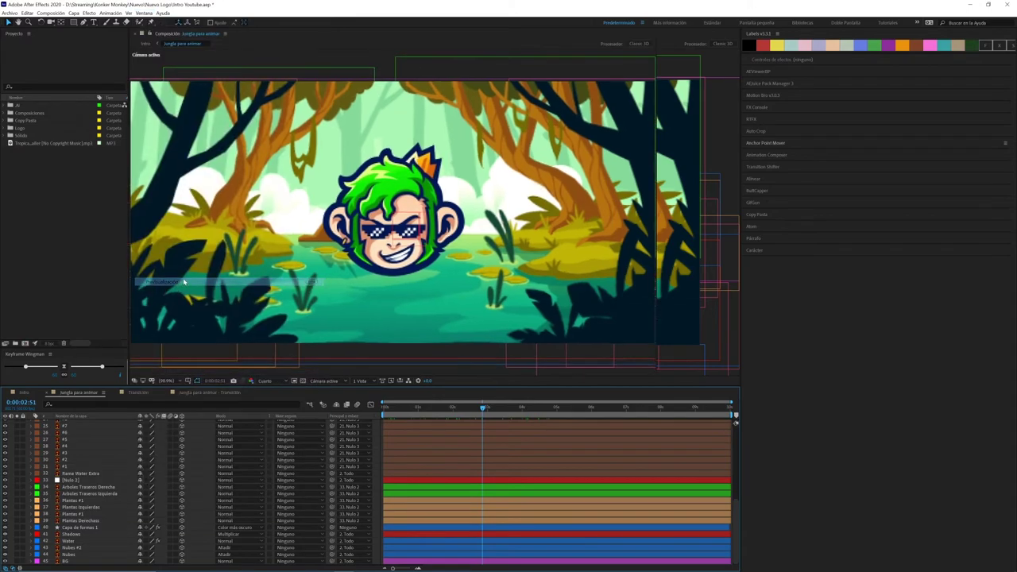
{"action": "left_click_drag", "start_coordinate": [744, 115], "coordinate": [789, 115]}
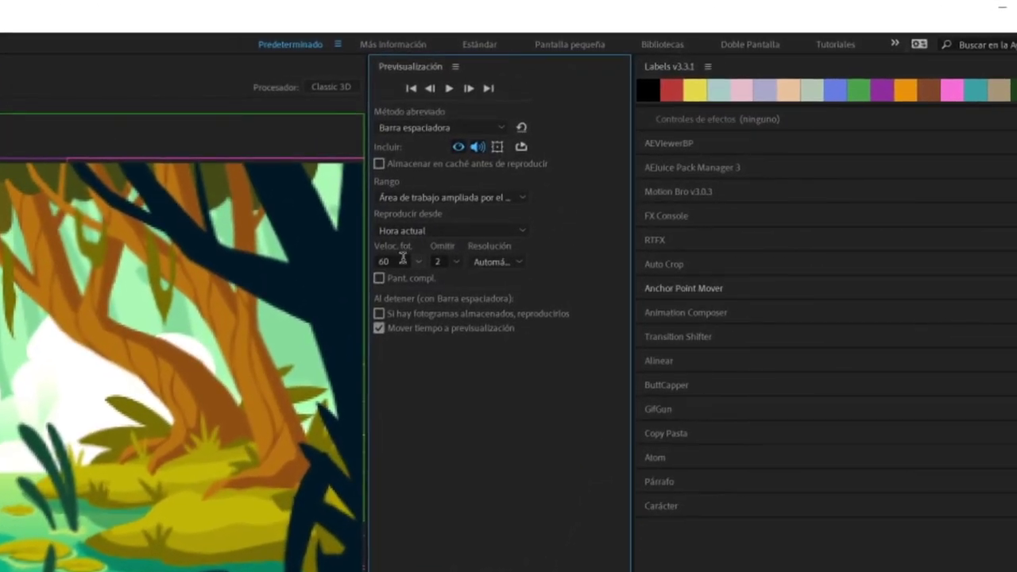
{"action": "left_click", "coordinate": [400, 261]}
{"action": "left_click", "coordinate": [448, 260]}
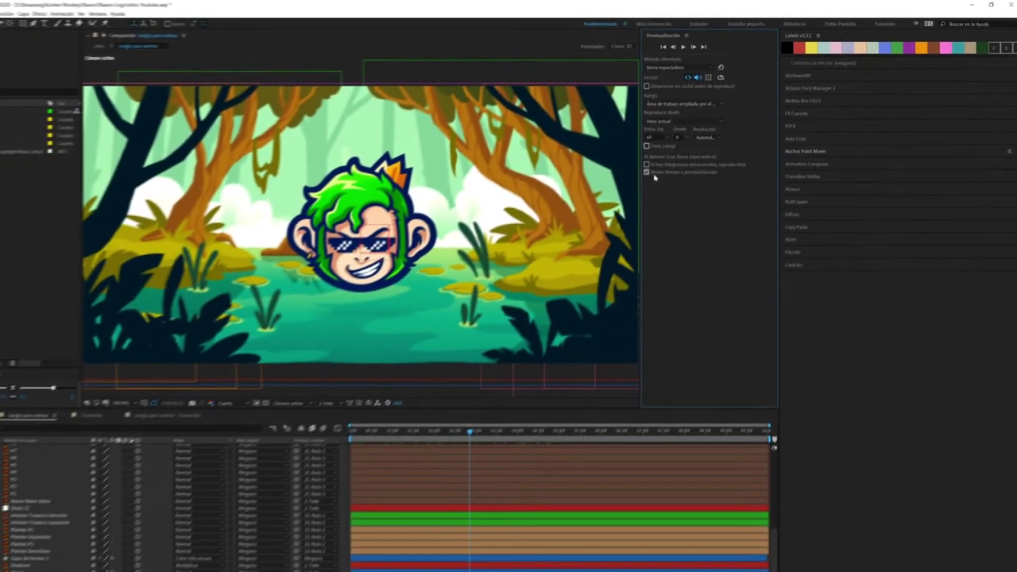
{"action": "key", "text": "Home"}
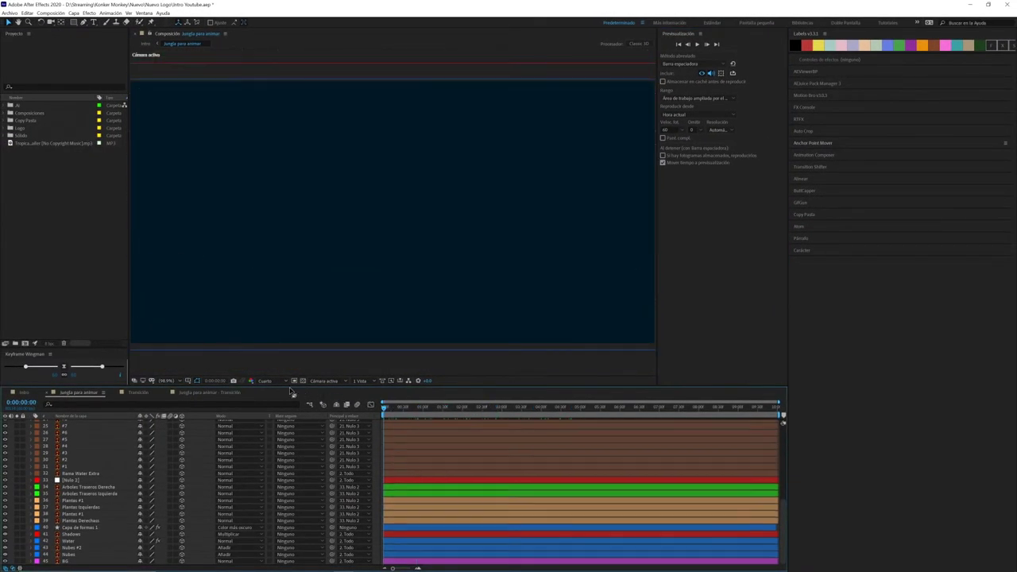
Set the viewer to full resolution and play a preview of Jungla para animar.
{"action": "left_click", "coordinate": [269, 380]}
{"action": "left_click", "coordinate": [279, 401]}
{"action": "key", "text": "space"}
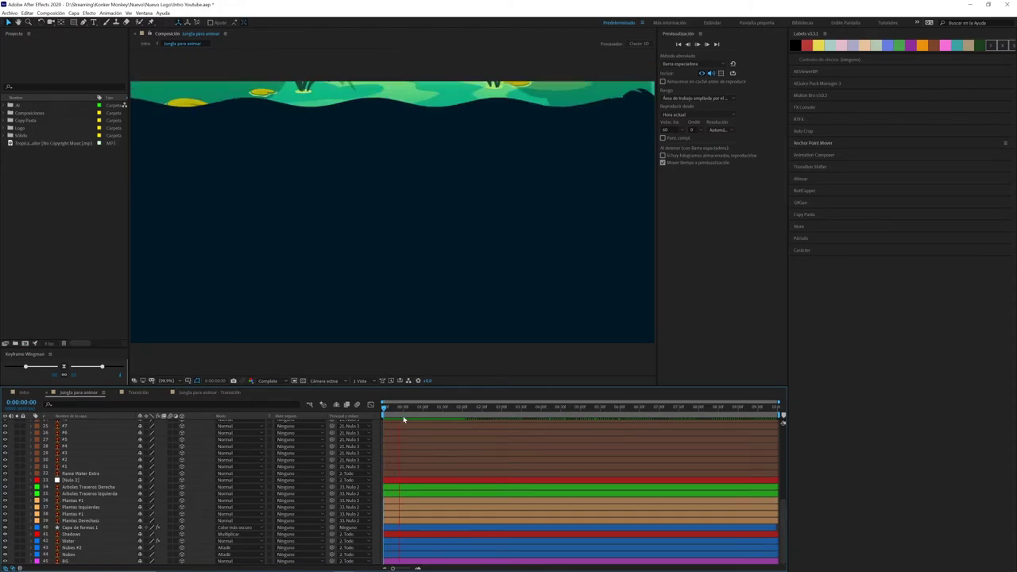
{"action": "key", "text": "space"}
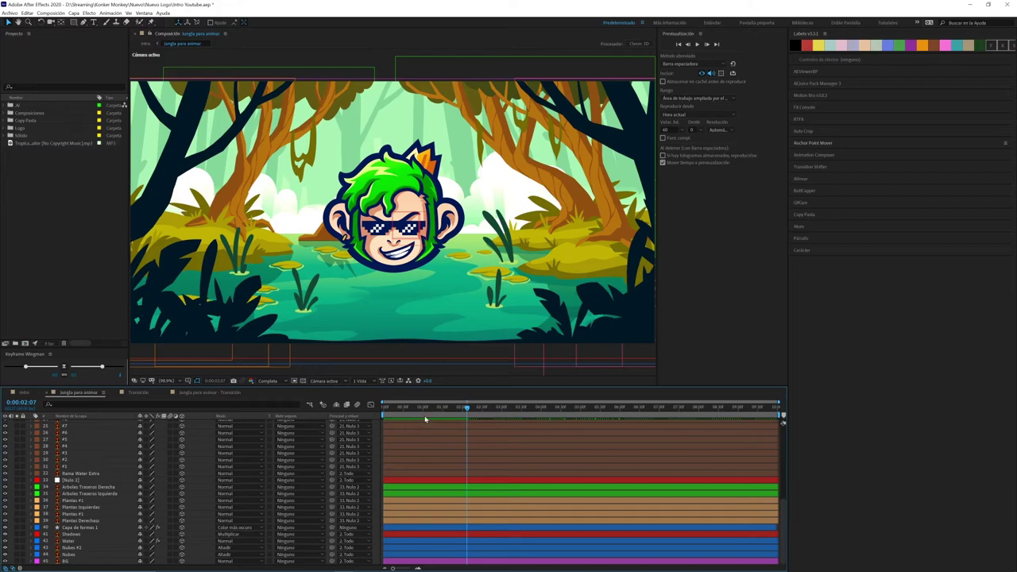
Set Skip to 2 frames and replay the preview to compare smoothness.
{"action": "left_click", "coordinate": [699, 131]}
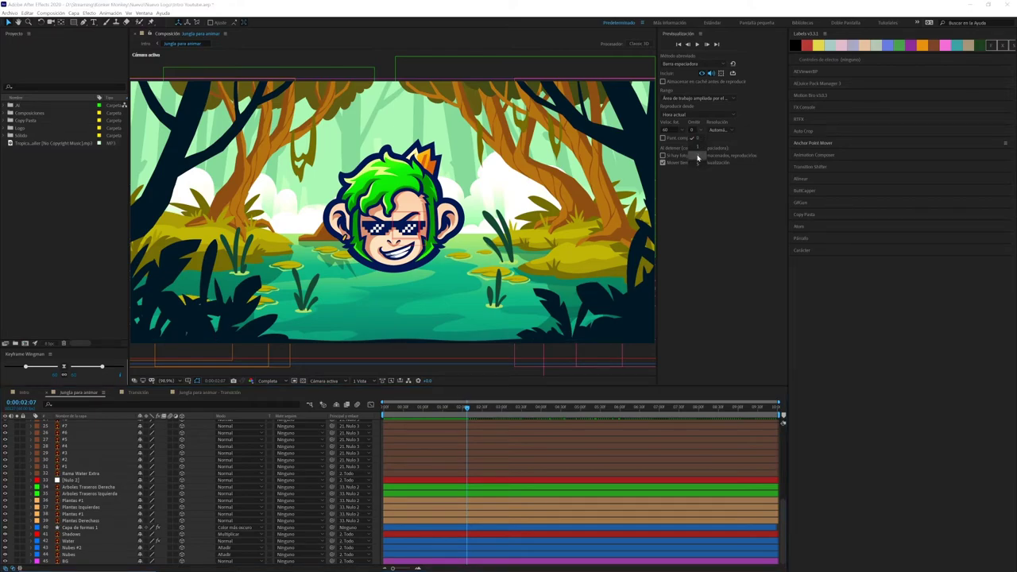
{"action": "left_click", "coordinate": [697, 158]}
{"action": "key", "text": "space"}
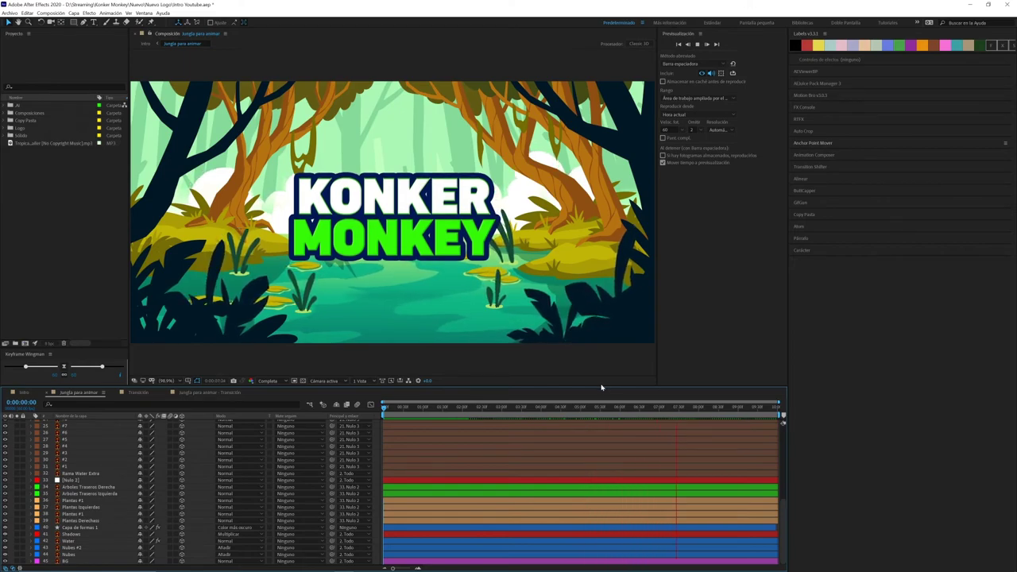
{"action": "left_click", "coordinate": [392, 406]}
{"action": "key", "text": "space"}
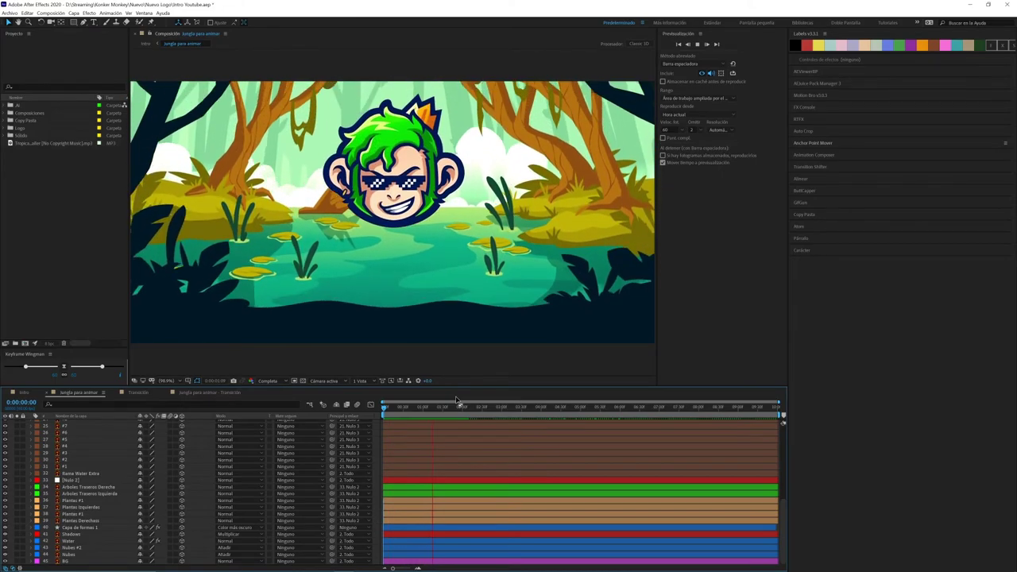
{"action": "key", "text": "space"}
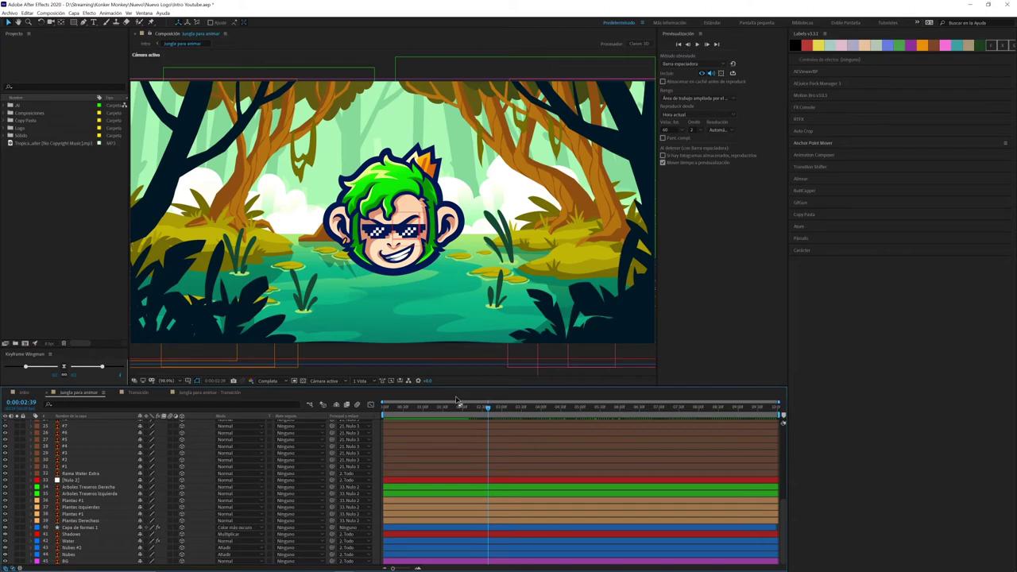
{"action": "left_click", "coordinate": [466, 406]}
Reset the frames-to-skip value to 0 during playback.
{"action": "key", "text": "space"}
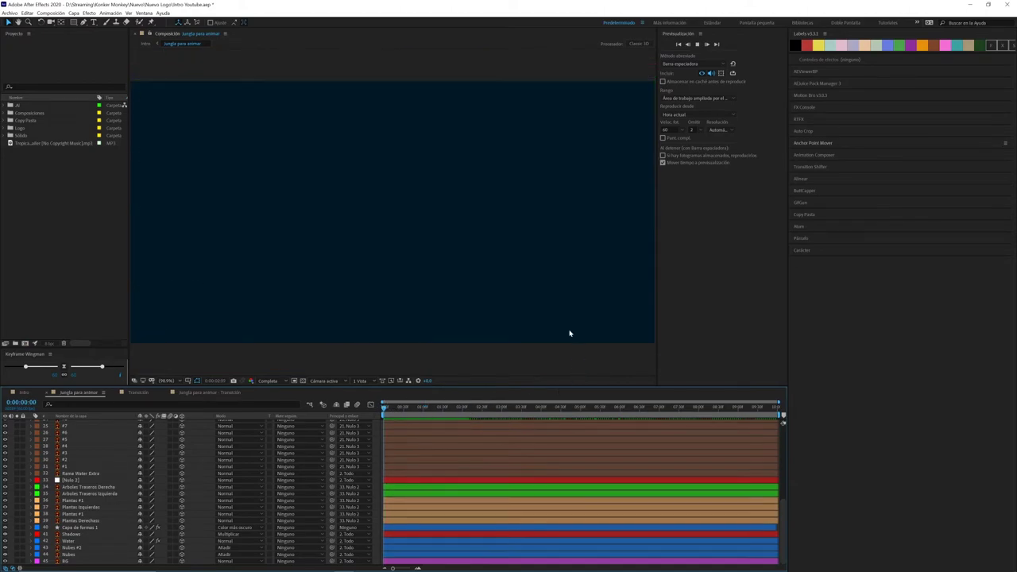
{"action": "left_click", "coordinate": [693, 129]}
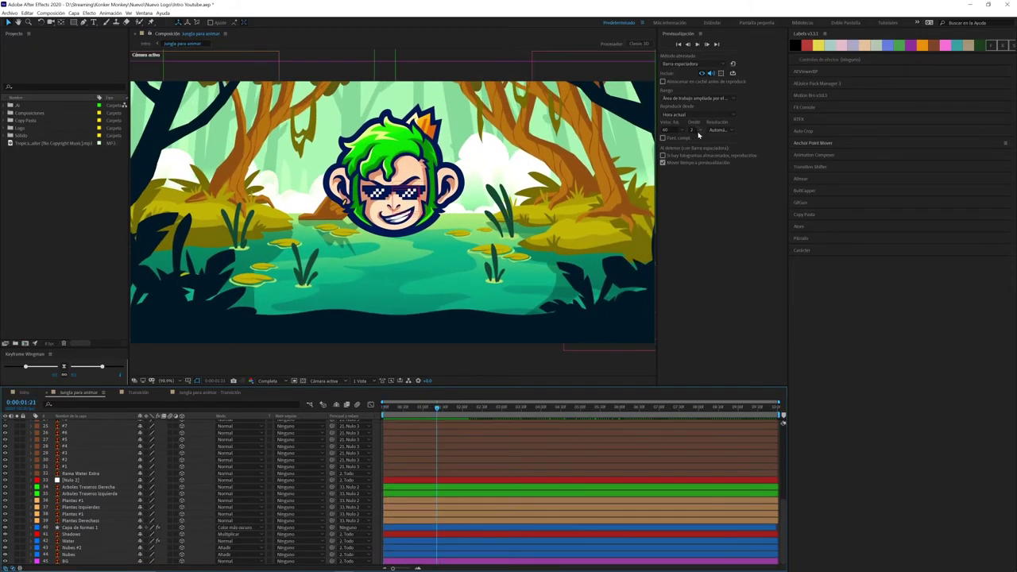
{"action": "type", "text": "0"}
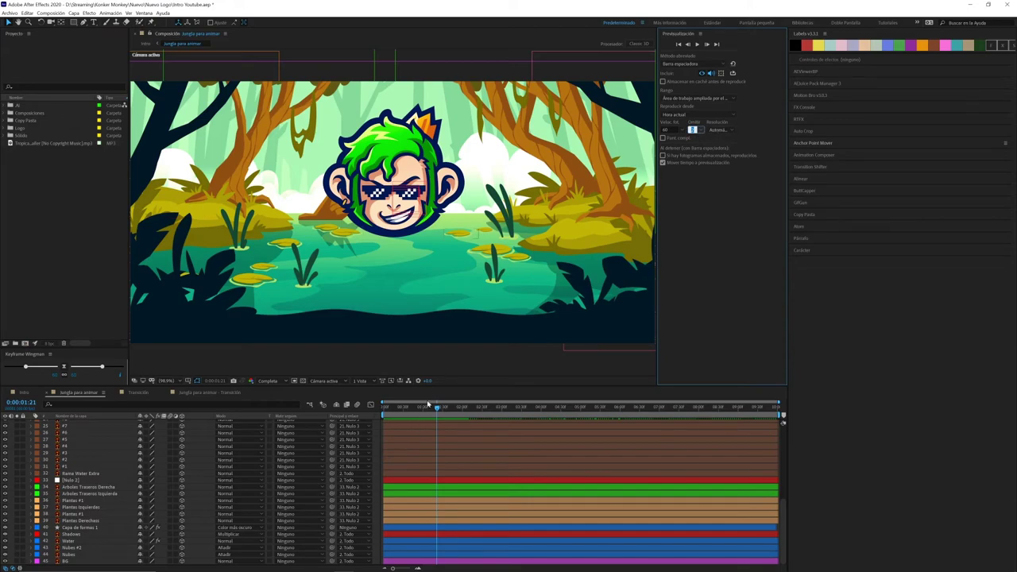
Try Tercio for the viewer resolution, then settle on Cuarto.
{"action": "left_click", "coordinate": [270, 382]}
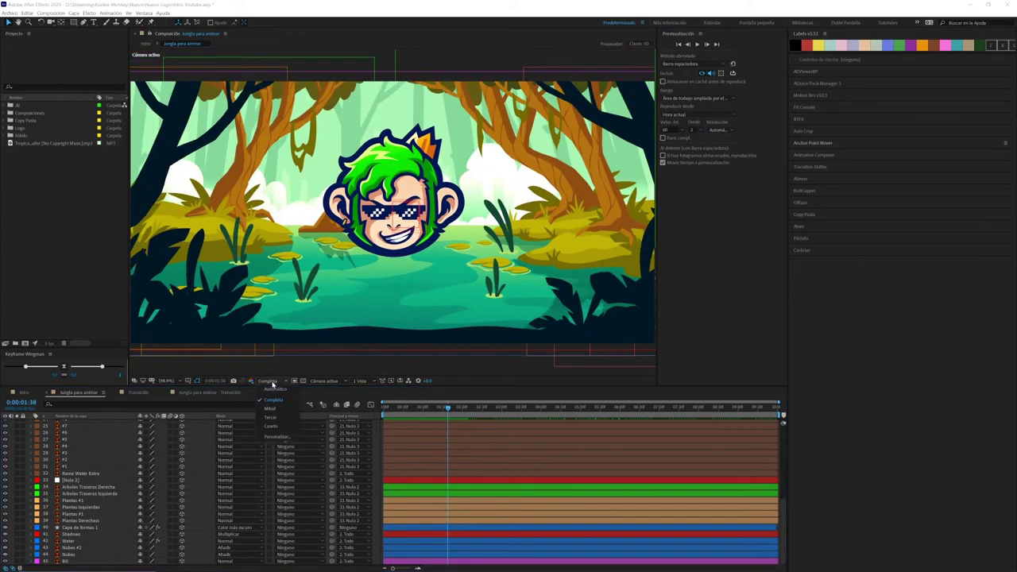
{"action": "left_click", "coordinate": [270, 417]}
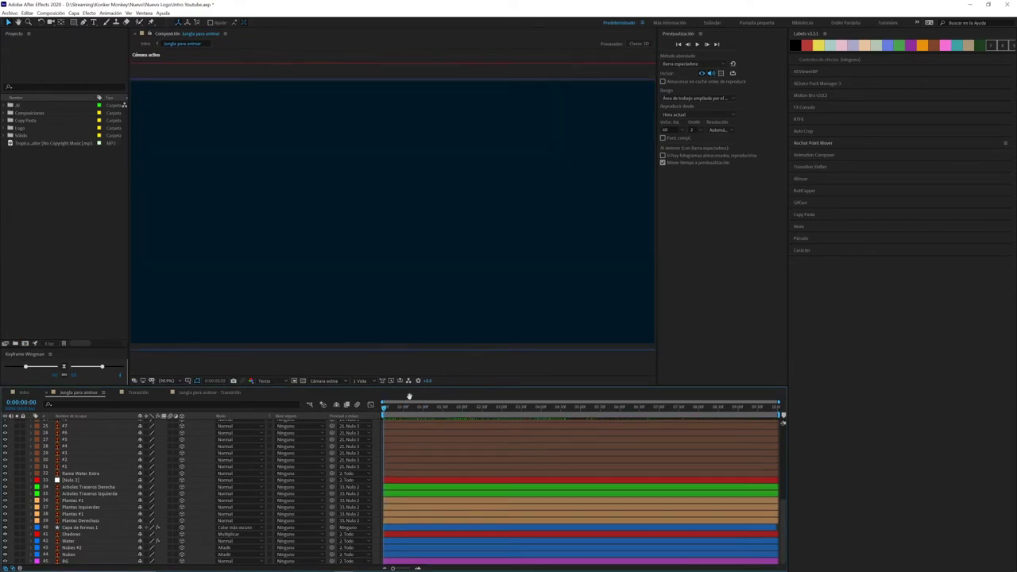
{"action": "left_click", "coordinate": [270, 381]}
{"action": "left_click", "coordinate": [270, 400]}
{"action": "left_click", "coordinate": [270, 382]}
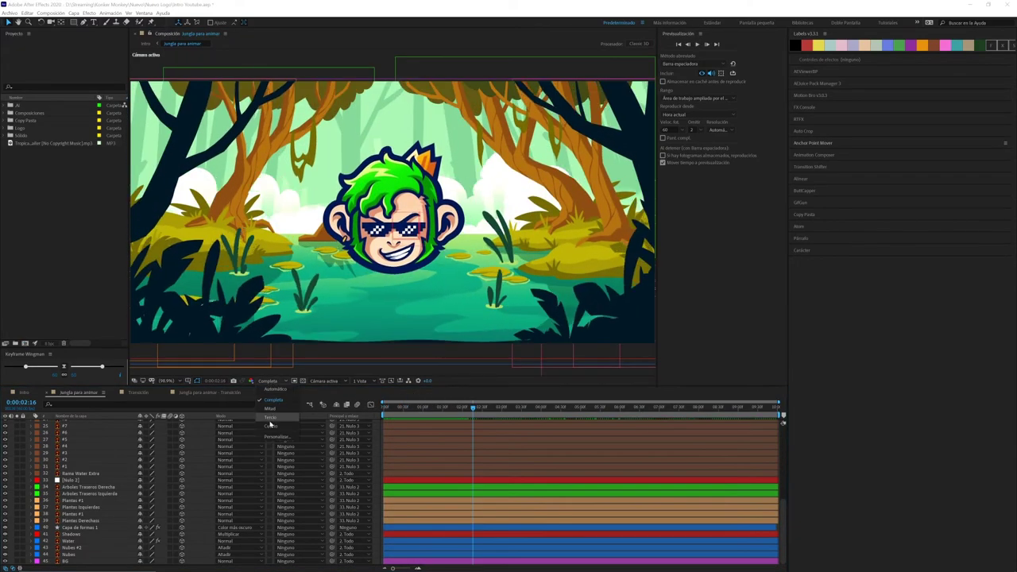
{"action": "left_click", "coordinate": [270, 425]}
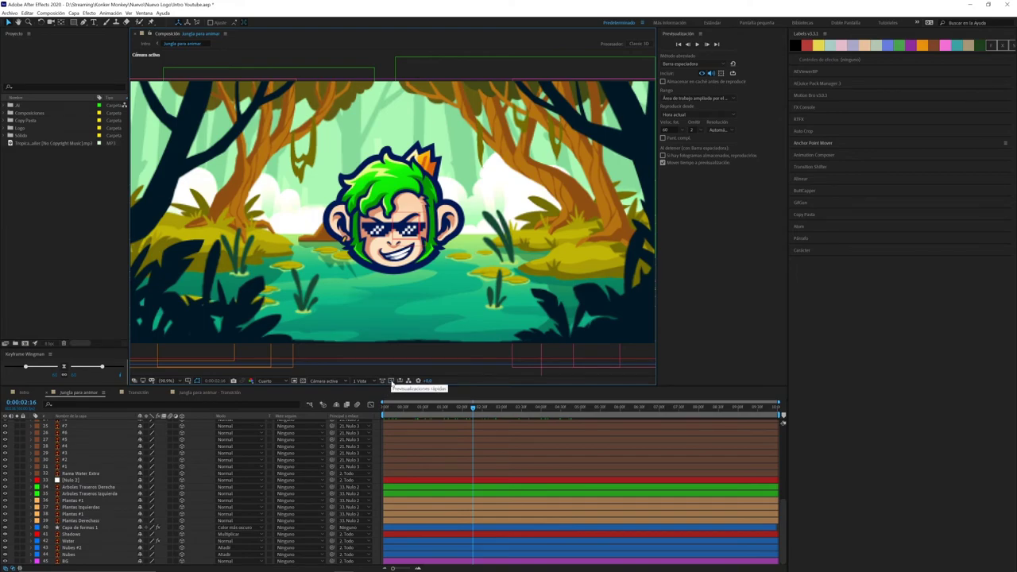
Check Fast Previews, set the viewer to Mitad, and scrub to 0:00:03:46.
{"action": "left_click", "coordinate": [391, 381]}
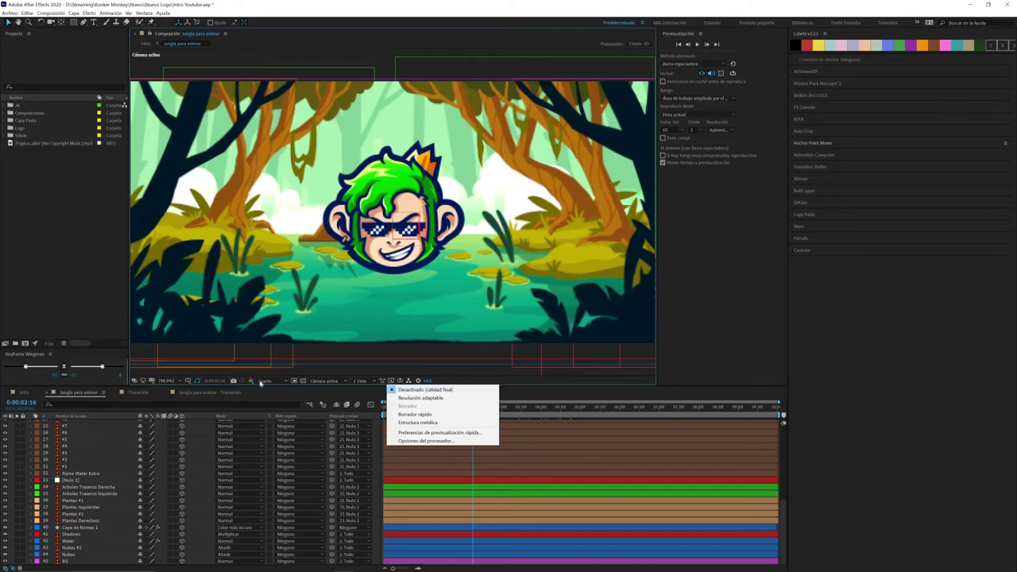
{"action": "left_click", "coordinate": [408, 390]}
{"action": "left_click", "coordinate": [266, 380]}
{"action": "left_click", "coordinate": [273, 411]}
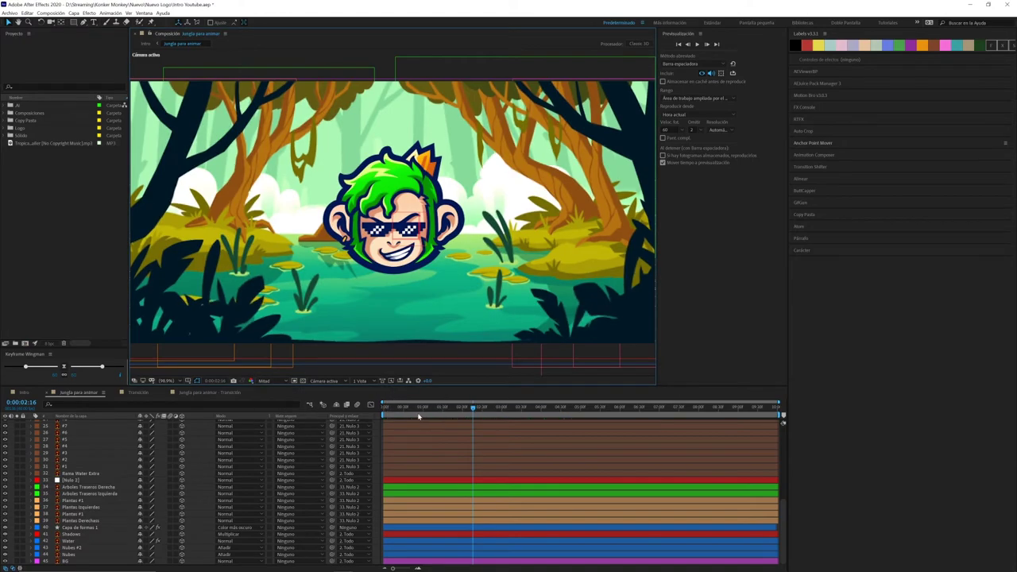
{"action": "left_click", "coordinate": [386, 407]}
{"action": "left_click_drag", "start_coordinate": [428, 415], "coordinate": [533, 418]}
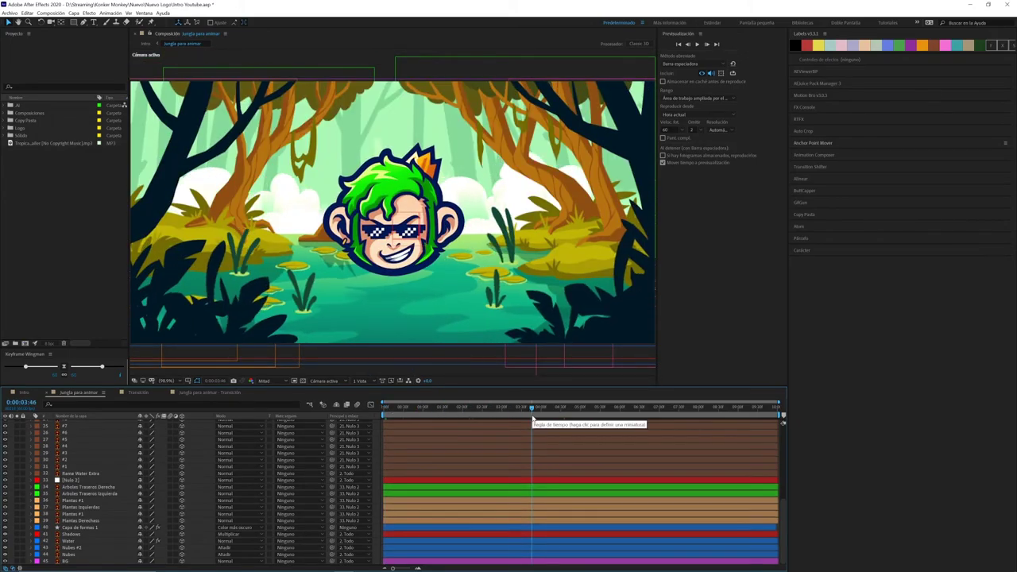
Return the viewer to Completa and play the animation from the start.
{"action": "left_click", "coordinate": [405, 381]}
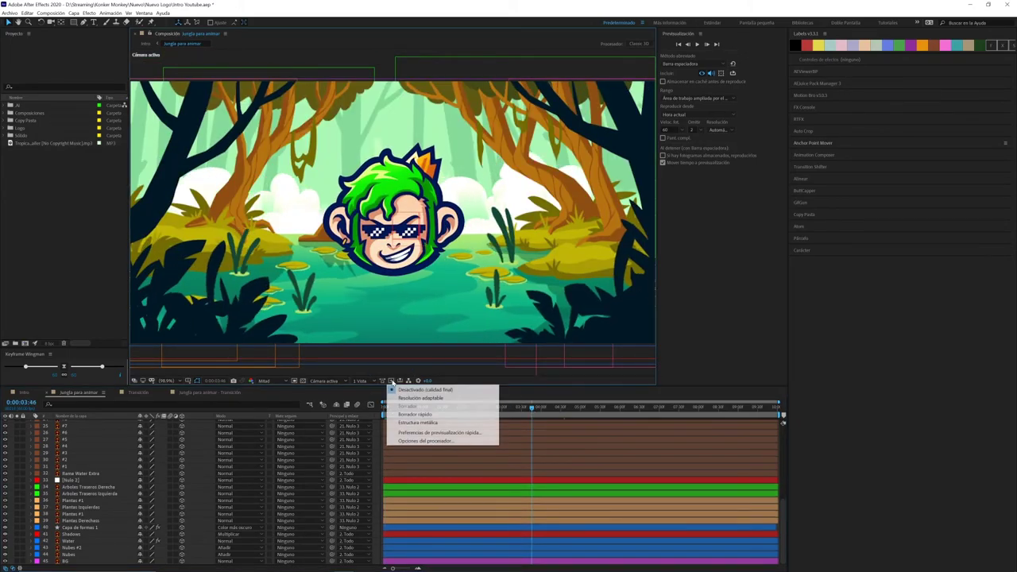
{"action": "left_click", "coordinate": [407, 397]}
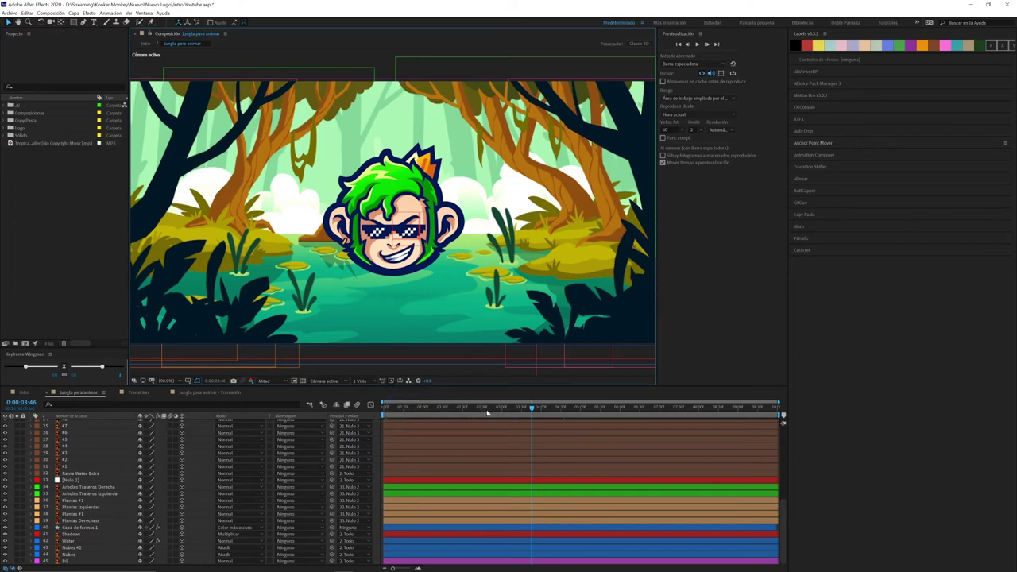
{"action": "left_click", "coordinate": [270, 380]}
{"action": "left_click", "coordinate": [276, 402]}
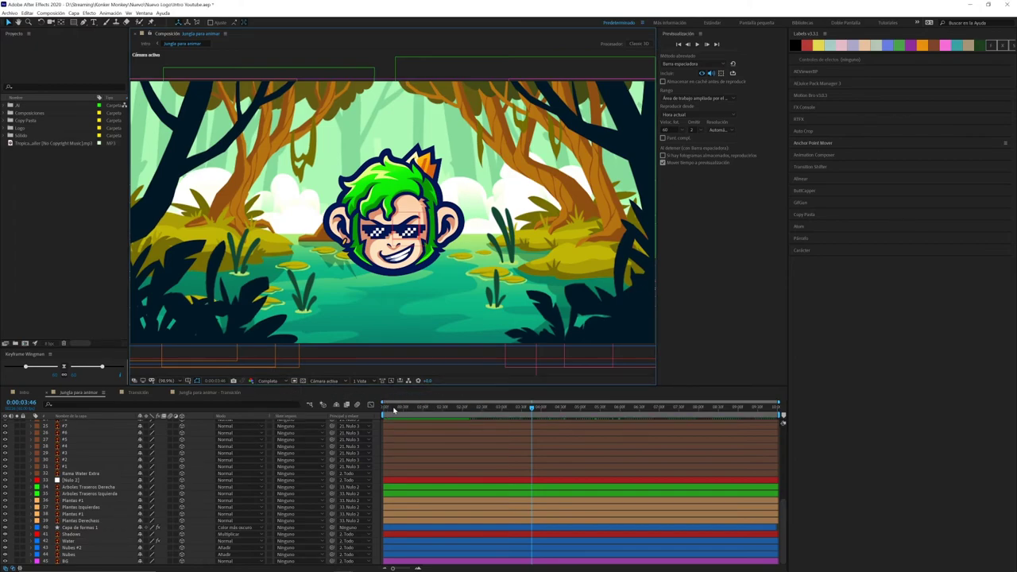
{"action": "left_click", "coordinate": [394, 409]}
{"action": "key", "text": "space"}
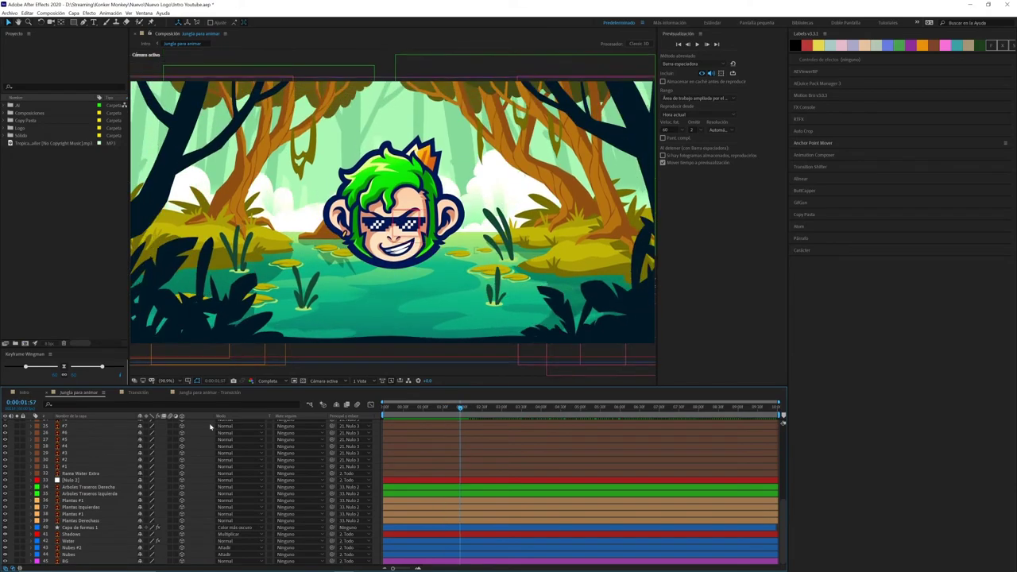
Move the Rama Water Extra layer and review the Fast Previews options.
{"action": "left_click", "coordinate": [79, 472]}
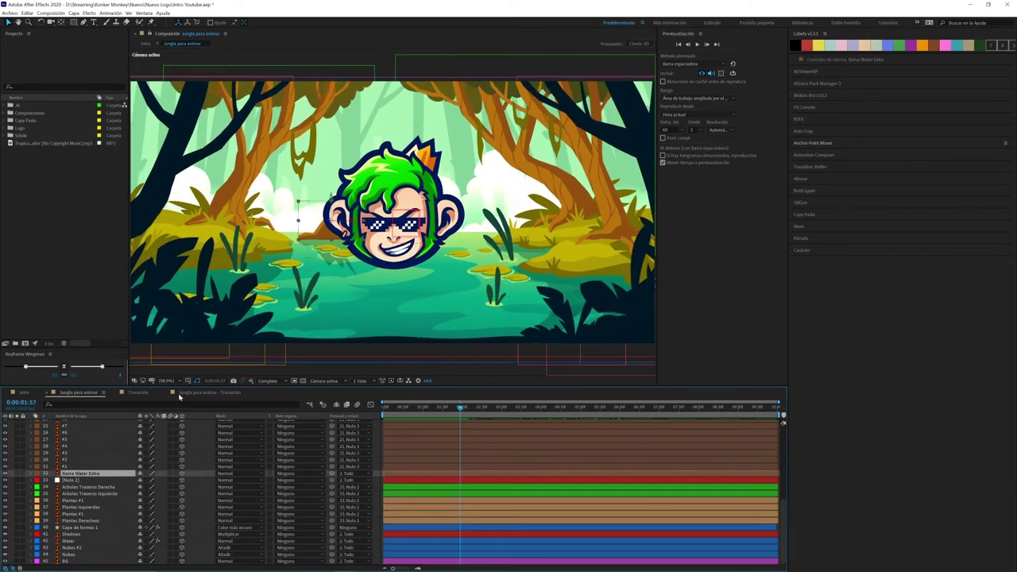
{"action": "mouse_move", "coordinate": [318, 230]}
{"action": "left_mouse_down"}
{"action": "mouse_move", "coordinate": [279, 229]}
{"action": "mouse_move", "coordinate": [318, 230]}
{"action": "left_mouse_up"}
{"action": "left_click", "coordinate": [390, 380]}
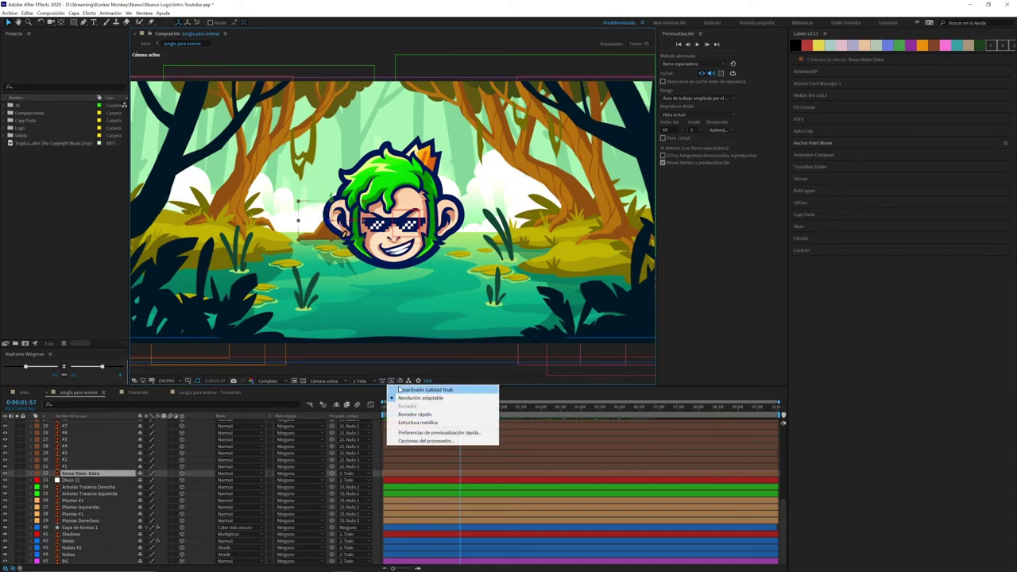
Set the viewer to Tercio and drag the Rama Water Extra branch around the frame.
{"action": "left_click", "coordinate": [274, 381]}
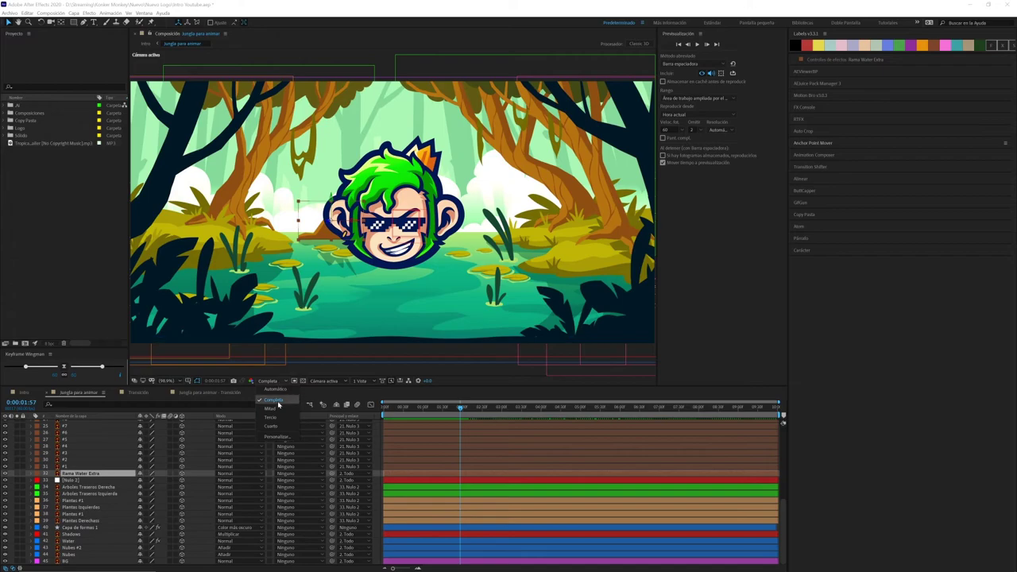
{"action": "left_click", "coordinate": [272, 417]}
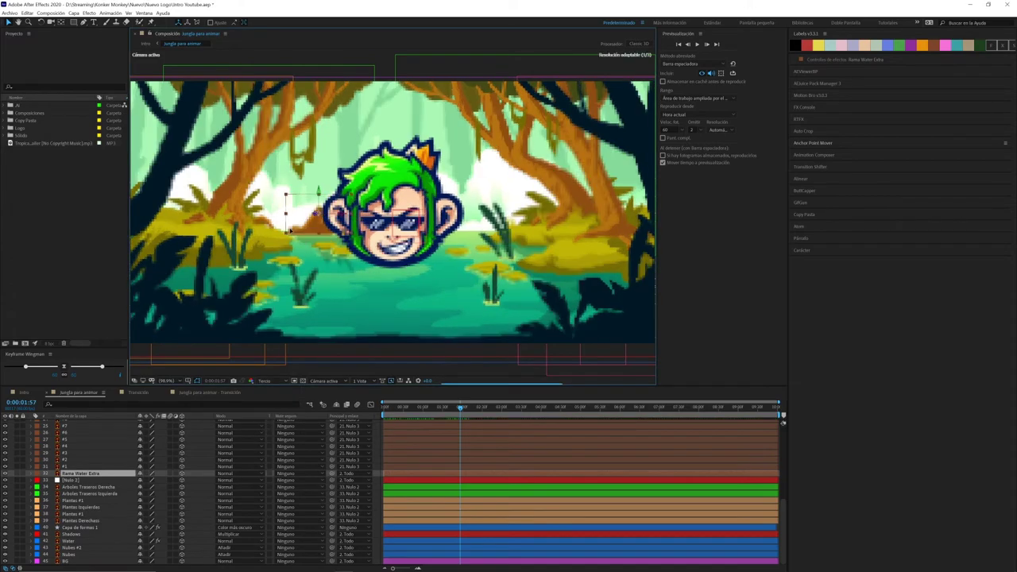
{"action": "left_click_drag", "start_coordinate": [290, 230], "coordinate": [291, 203]}
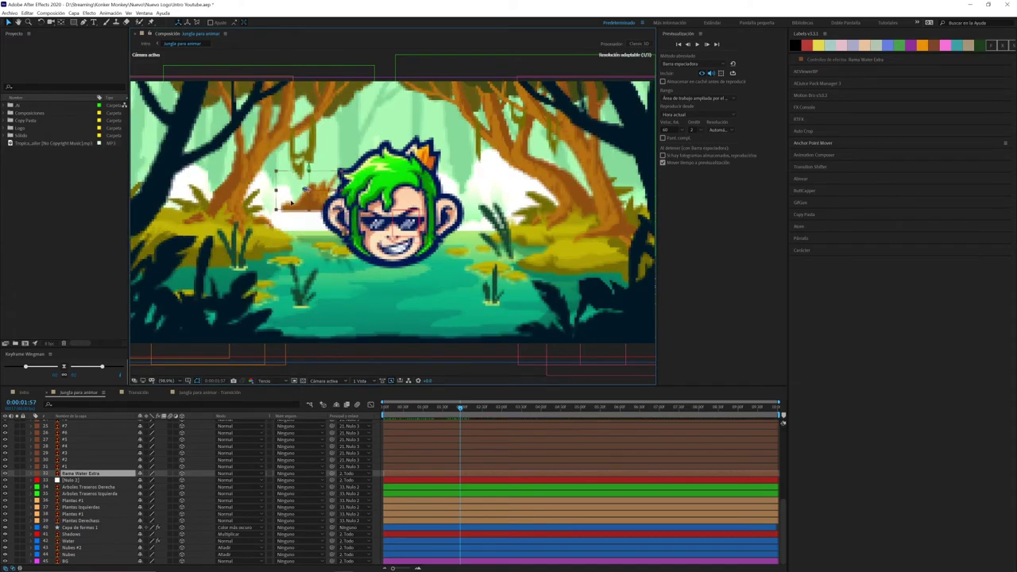
{"action": "mouse_move", "coordinate": [291, 204]}
{"action": "left_mouse_down"}
{"action": "mouse_move", "coordinate": [314, 234]}
{"action": "mouse_move", "coordinate": [345, 156]}
{"action": "left_mouse_up"}
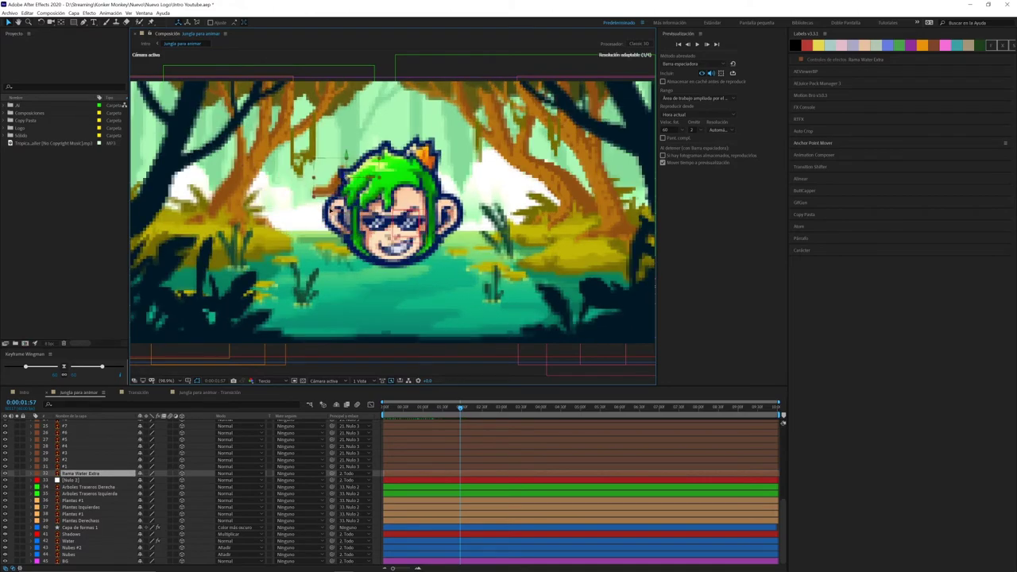
{"action": "left_click_drag", "start_coordinate": [344, 157], "coordinate": [318, 223]}
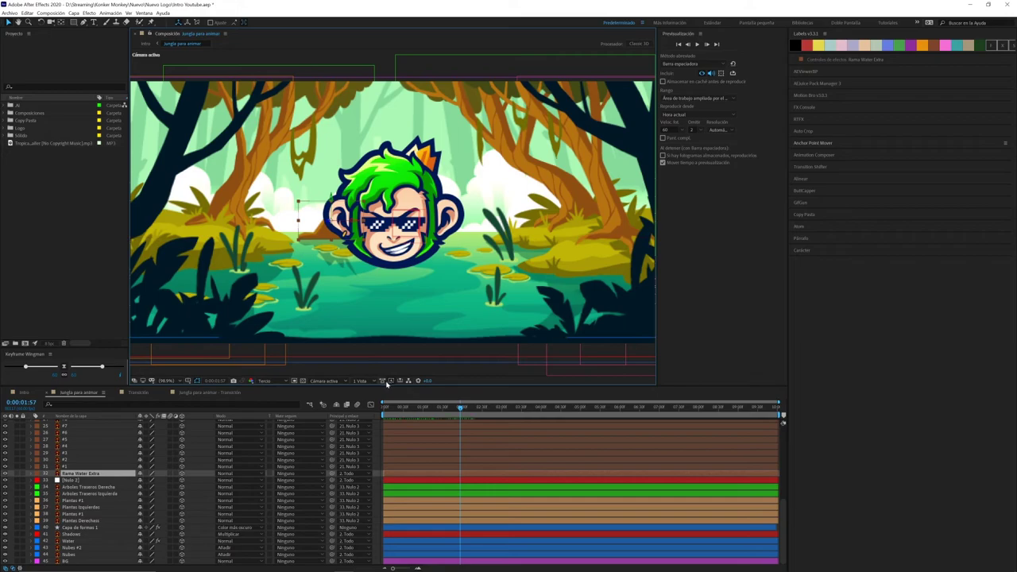
Check Fast Previews' Resolución adaptable while moving the branch layer again.
{"action": "left_click", "coordinate": [386, 383]}
{"action": "left_click_drag", "start_coordinate": [316, 245], "coordinate": [300, 216]}
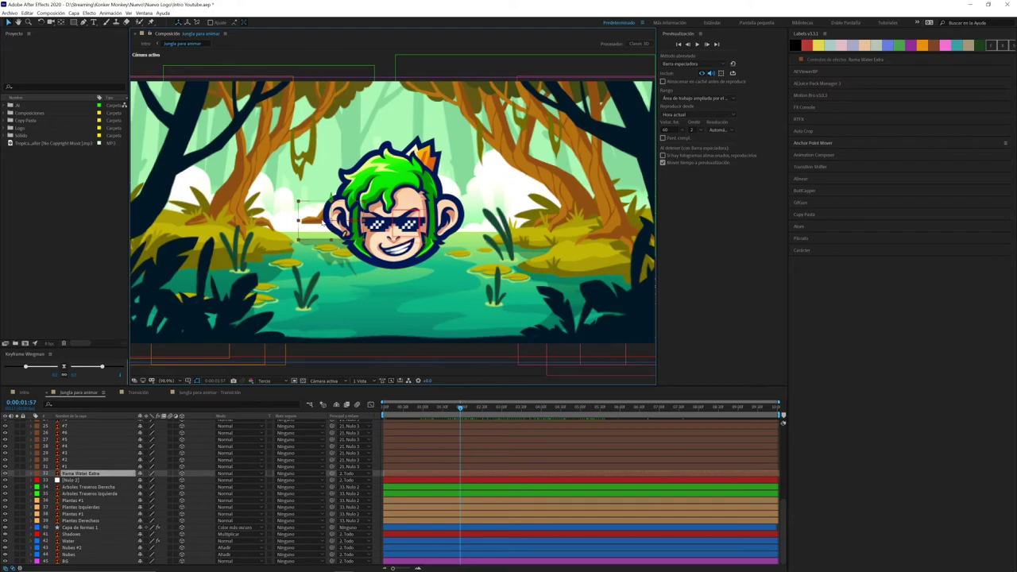
{"action": "left_click", "coordinate": [399, 385]}
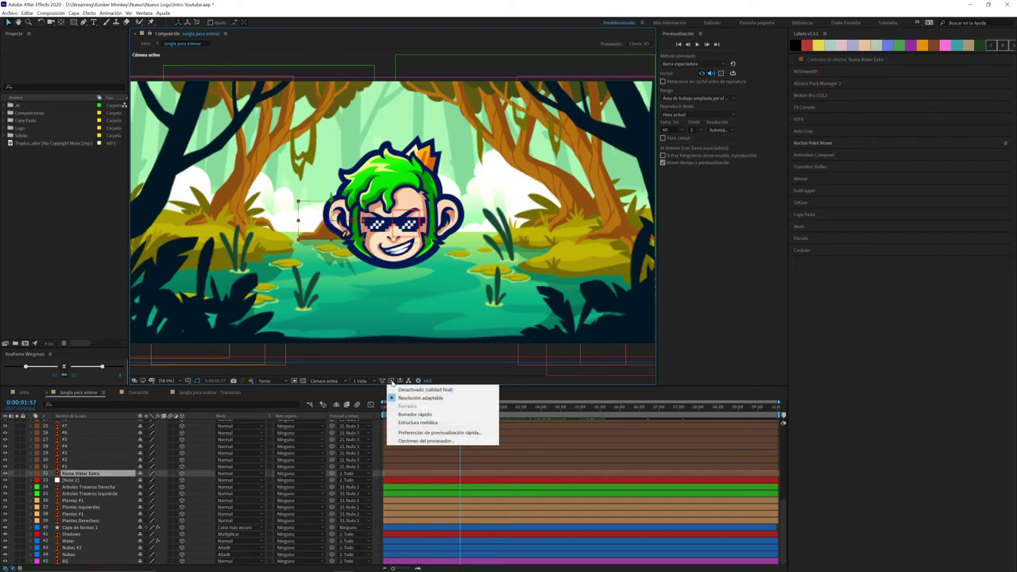
{"action": "left_click", "coordinate": [398, 390]}
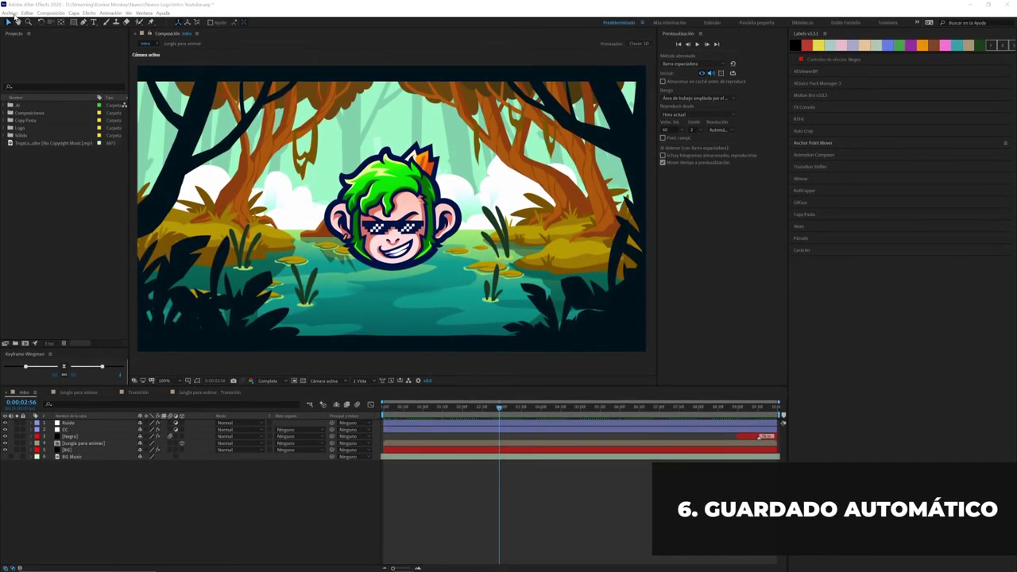
In Preferences > Guardado automático, auto-save every 5 minutes, keeping 2 versions.
{"action": "left_click", "coordinate": [12, 14]}
{"action": "mouse_move", "coordinate": [27, 14]}
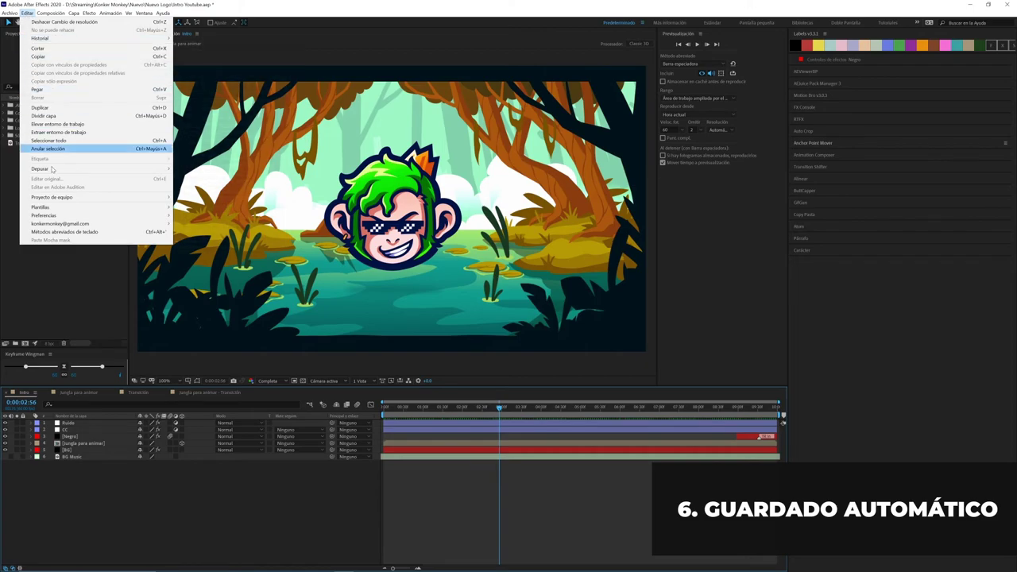
{"action": "mouse_move", "coordinate": [68, 215]}
{"action": "left_click", "coordinate": [188, 216]}
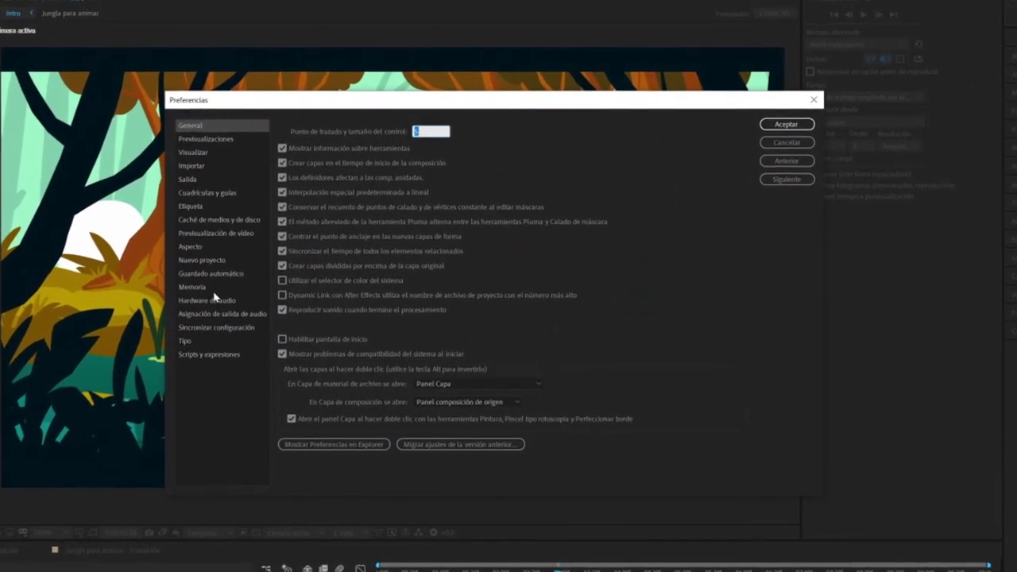
{"action": "left_click", "coordinate": [213, 274]}
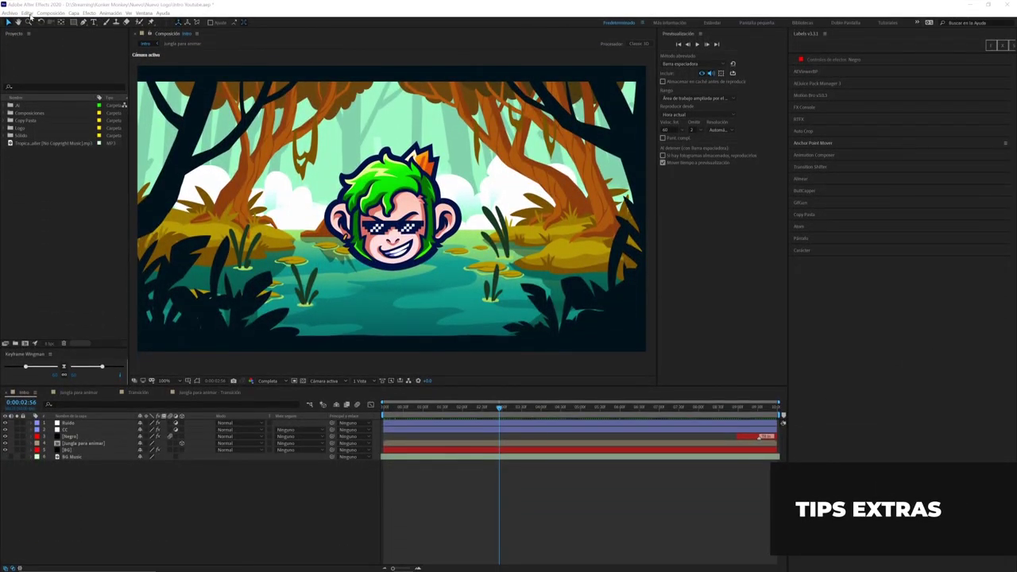
Uncheck Habilitar pantalla de inicio in General preferences and accept the change.
{"action": "left_click", "coordinate": [28, 14]}
{"action": "mouse_move", "coordinate": [79, 216]}
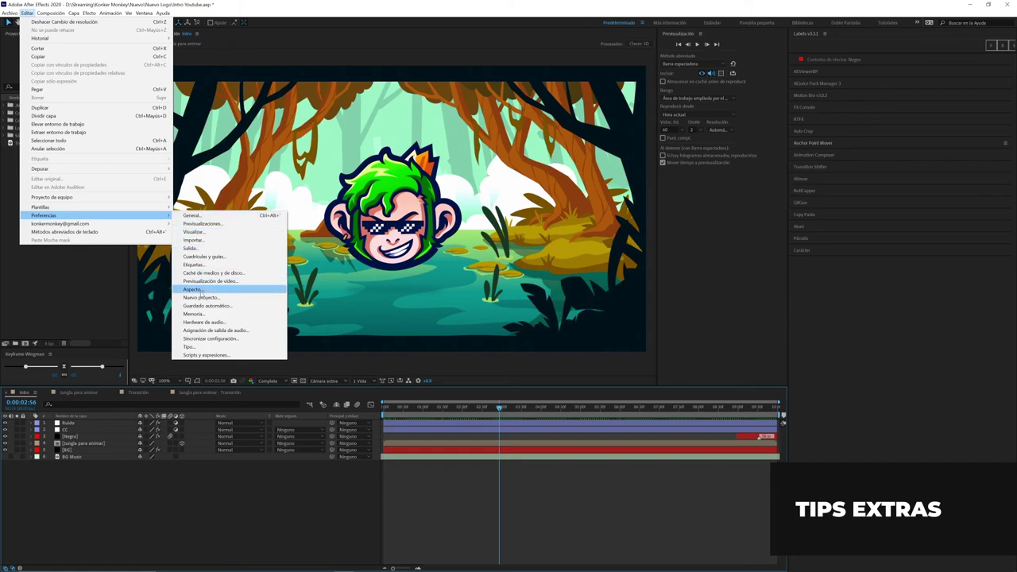
{"action": "left_click", "coordinate": [195, 217]}
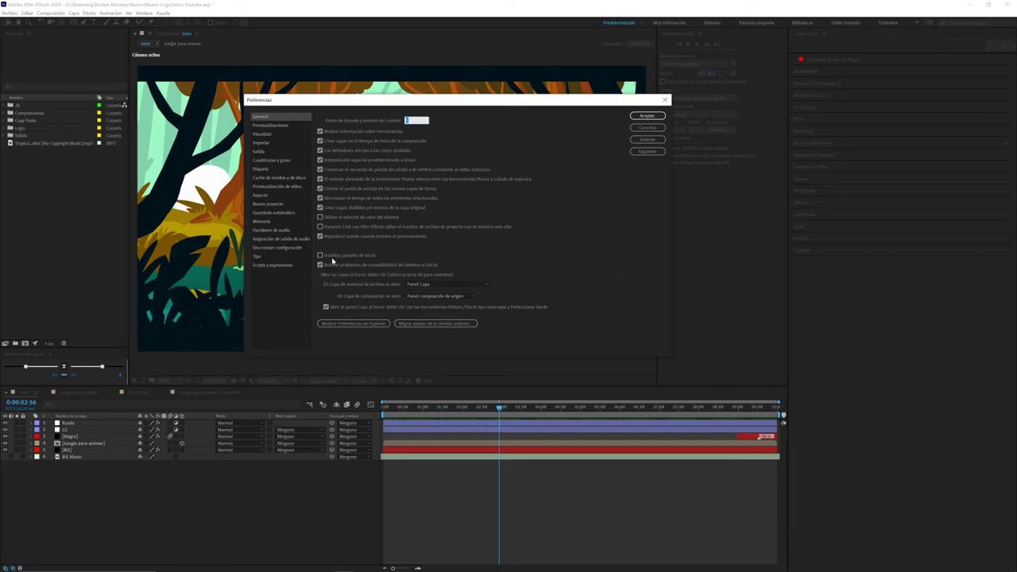
{"action": "left_click", "coordinate": [320, 254]}
{"action": "left_click", "coordinate": [647, 116]}
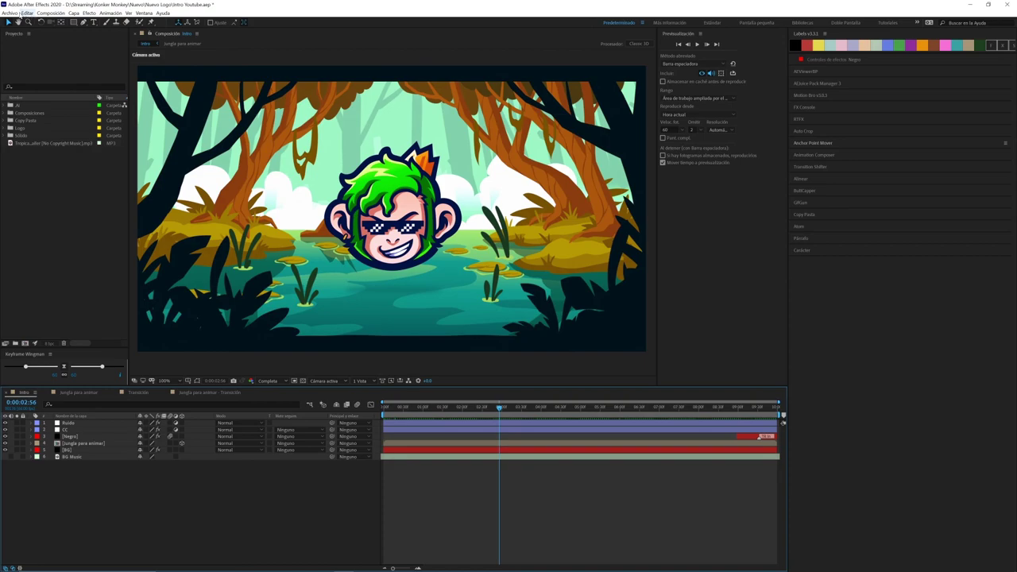
Open the Keyboard Shortcuts dialog from the Edit menu, then move it higher and enlarge it.
{"action": "left_click", "coordinate": [27, 14]}
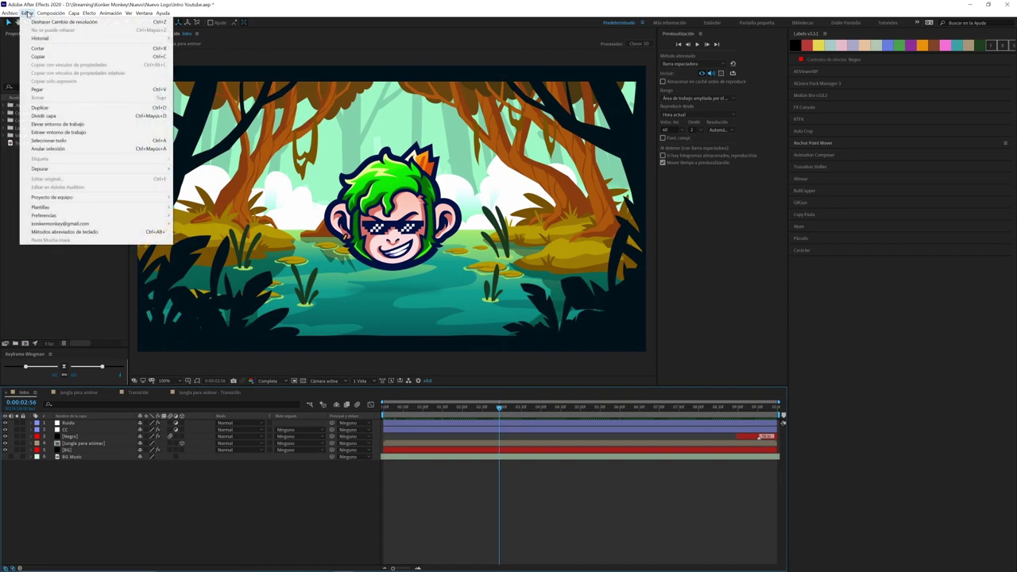
{"action": "left_click", "coordinate": [27, 13]}
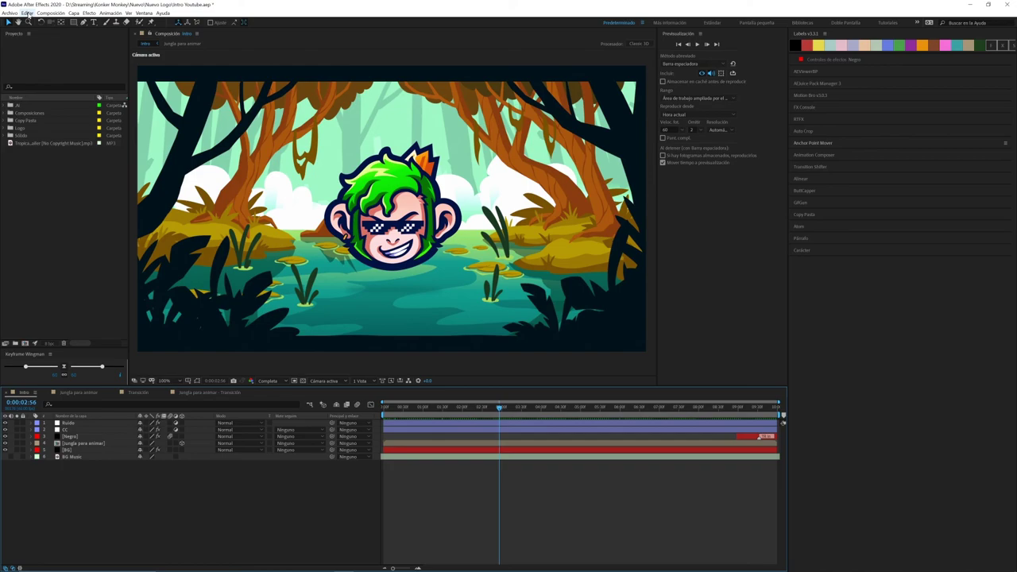
{"action": "left_click", "coordinate": [28, 14]}
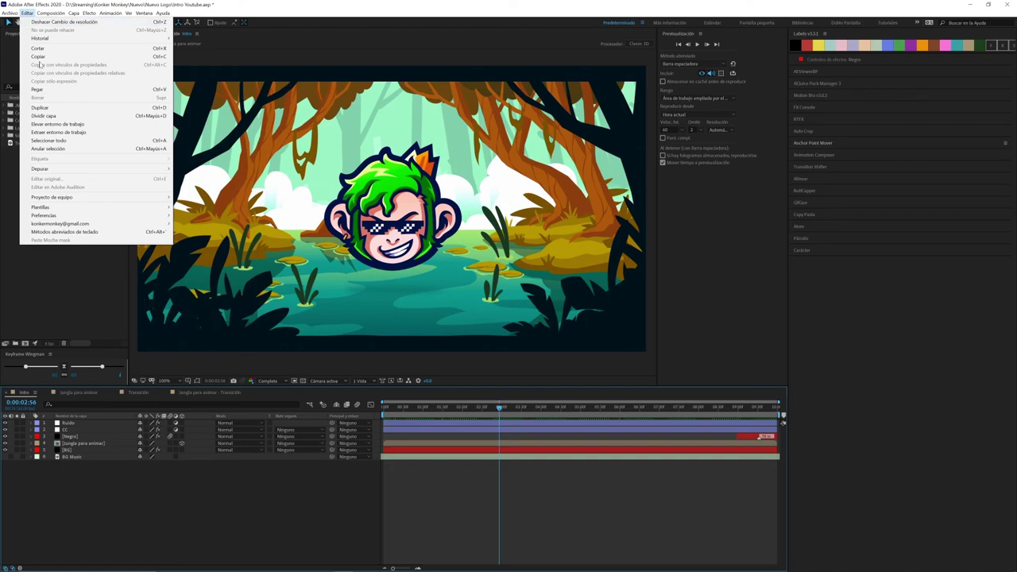
{"action": "left_click", "coordinate": [108, 231]}
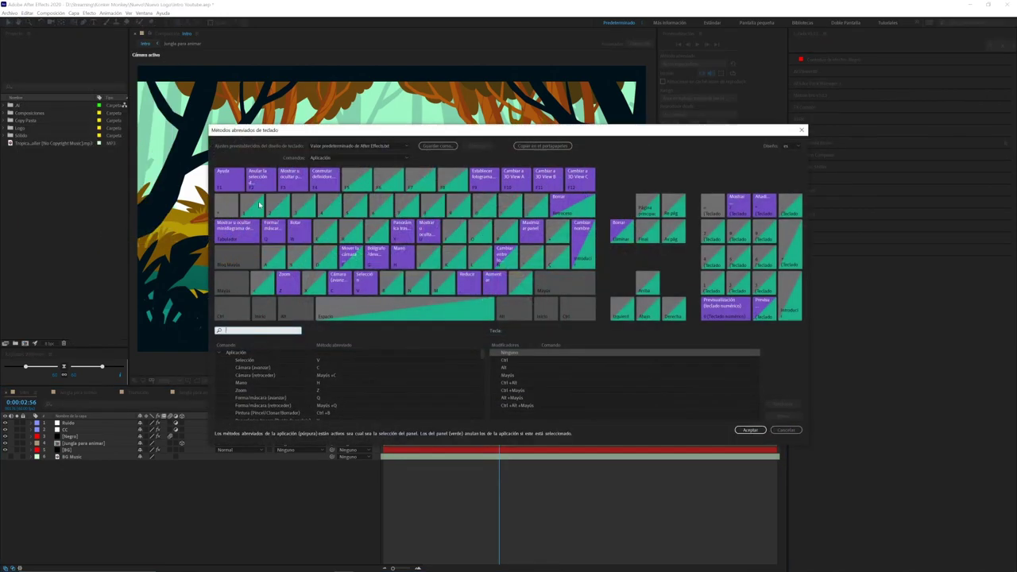
{"action": "left_click_drag", "start_coordinate": [382, 134], "coordinate": [353, 113]}
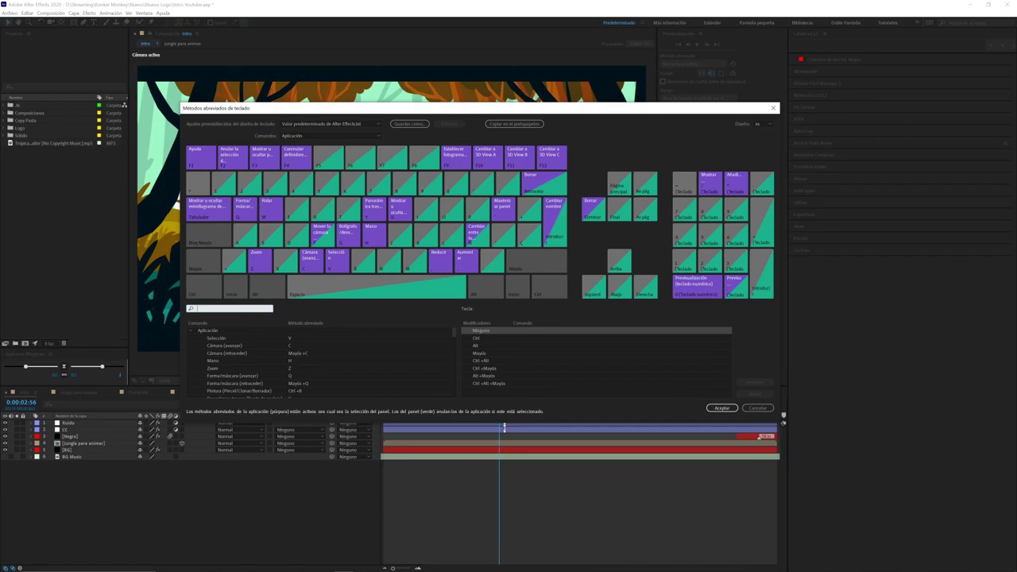
{"action": "left_click_drag", "start_coordinate": [504, 426], "coordinate": [505, 546]}
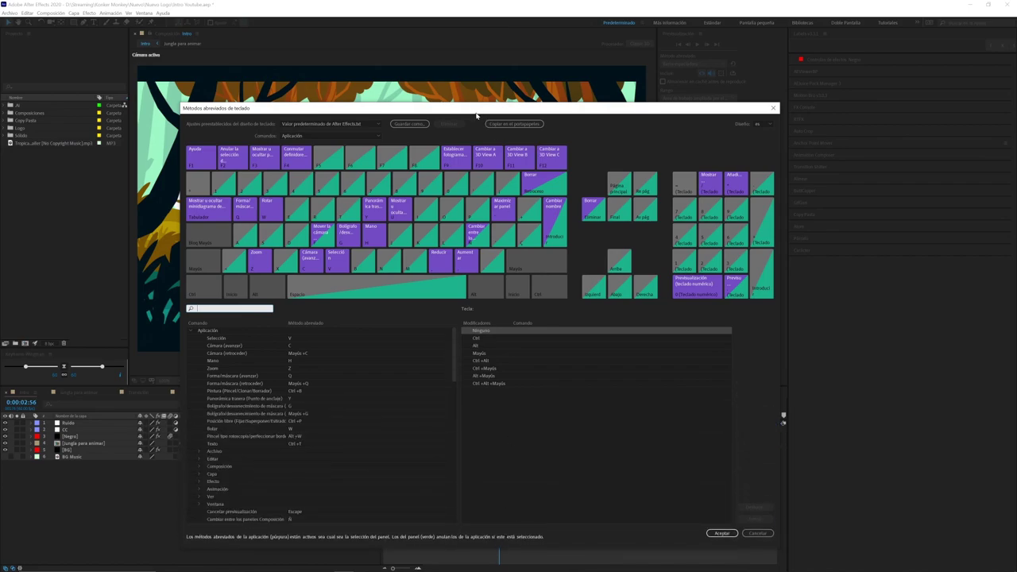
{"action": "left_click_drag", "start_coordinate": [475, 112], "coordinate": [480, 61]}
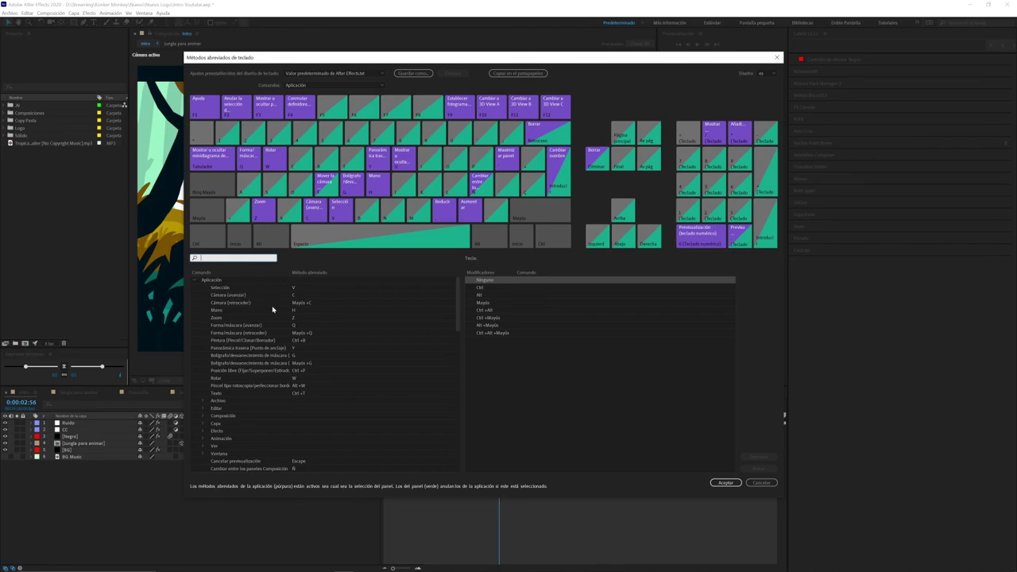
Browse the Command list, expanding and collapsing the Archivo group to review its shortcuts.
{"action": "scroll", "coordinate": [232, 341], "scroll_direction": "down", "scroll_amount": 2}
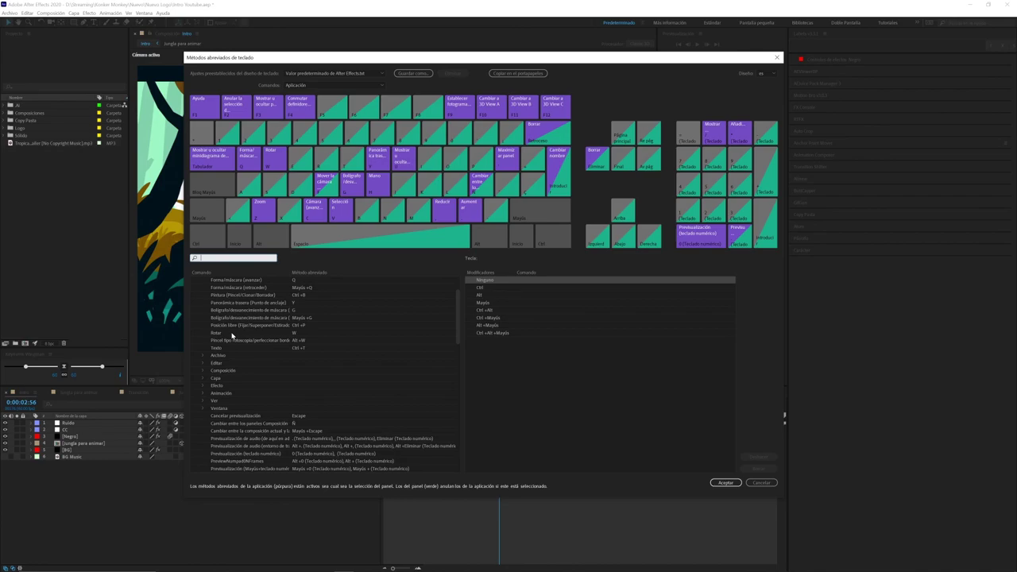
{"action": "scroll", "coordinate": [232, 336], "scroll_direction": "down", "scroll_amount": 2}
{"action": "left_click", "coordinate": [204, 310]}
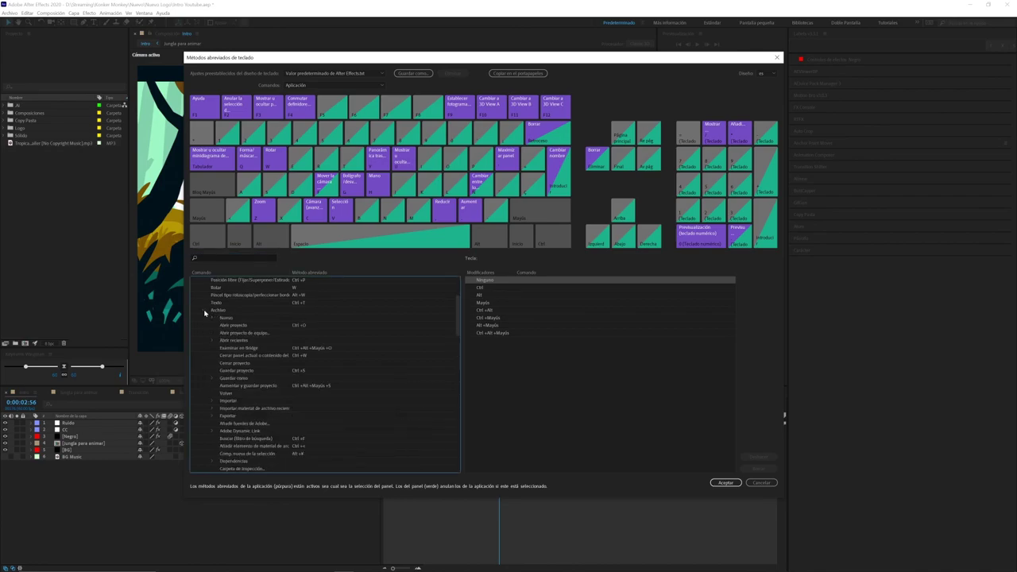
{"action": "left_click", "coordinate": [204, 311]}
{"action": "scroll", "coordinate": [243, 321], "scroll_direction": "down", "scroll_amount": 1}
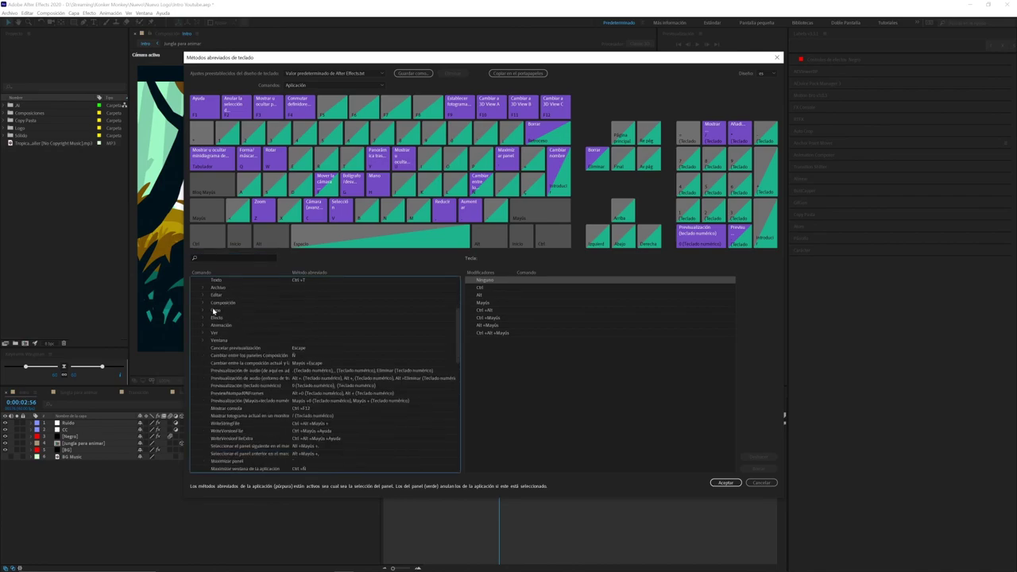
{"action": "scroll", "coordinate": [249, 315], "scroll_direction": "down", "scroll_amount": 1}
{"action": "scroll", "coordinate": [248, 315], "scroll_direction": "down", "scroll_amount": 1}
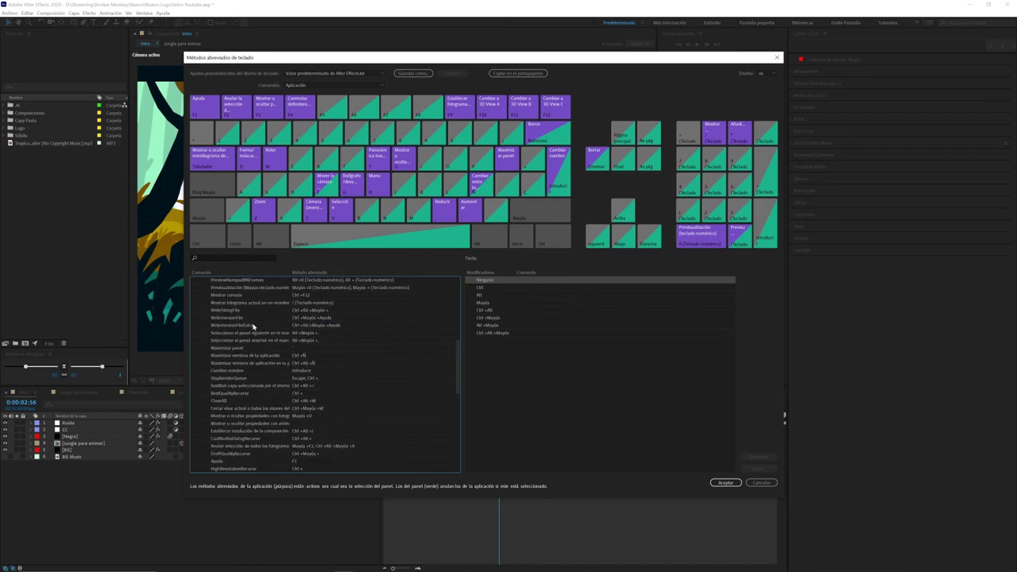
{"action": "scroll", "coordinate": [253, 325], "scroll_direction": "up", "scroll_amount": 2}
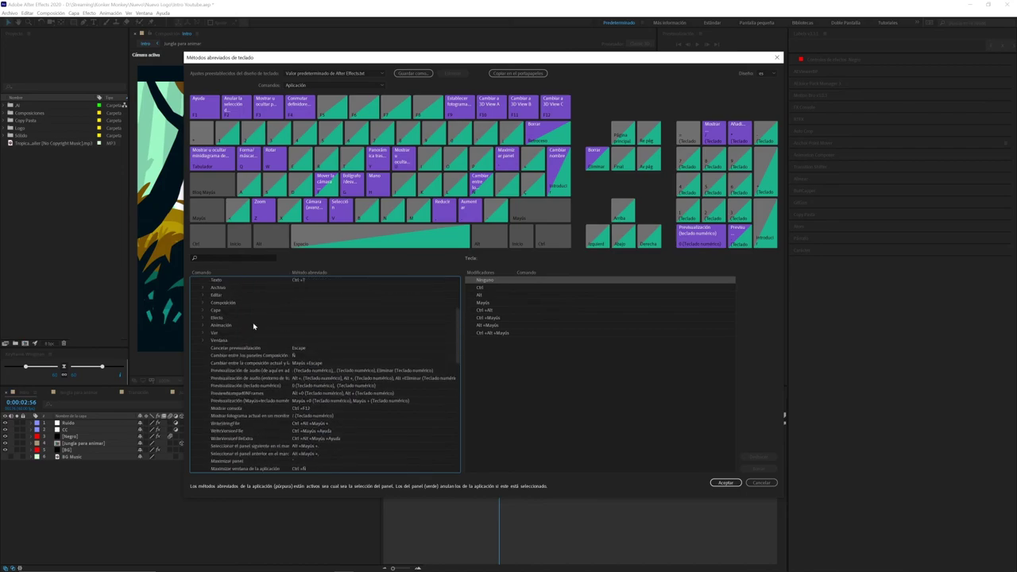
{"action": "scroll", "coordinate": [253, 326], "scroll_direction": "up", "scroll_amount": 2}
{"action": "scroll", "coordinate": [254, 324], "scroll_direction": "up", "scroll_amount": 3}
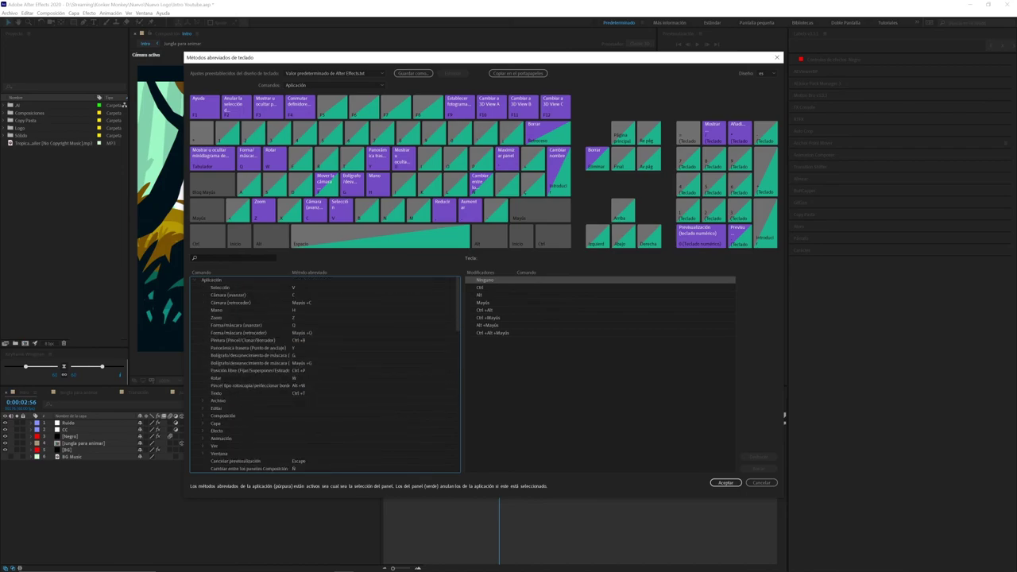